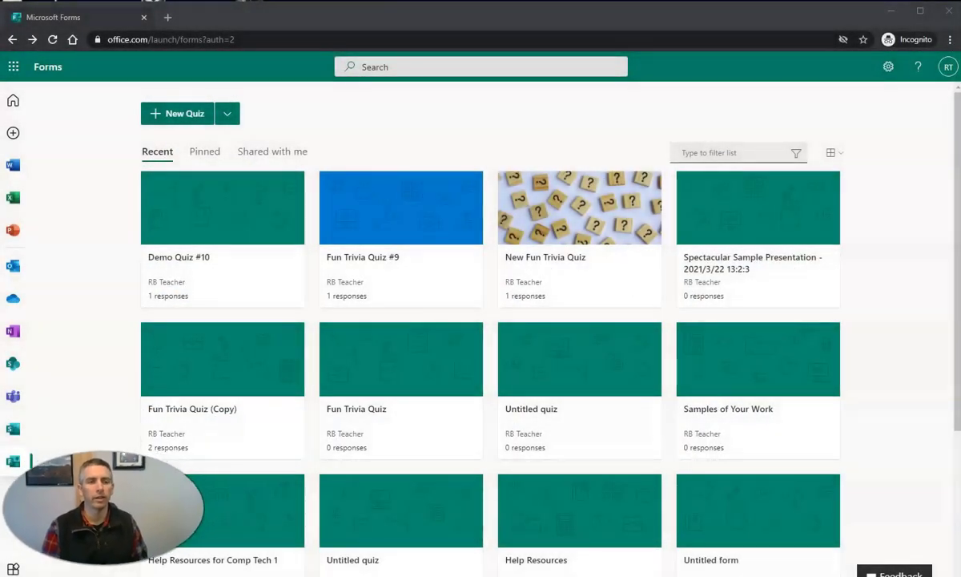
# Step: Start a blank quiz titled 'Demo Quiz #11' with the description 'Just a demo'
pyautogui.click(183, 117)
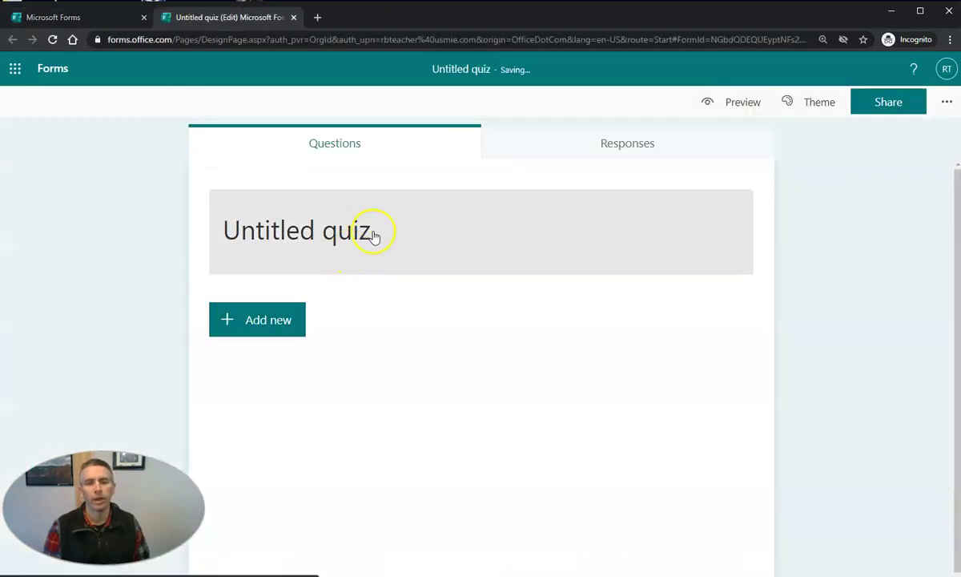
pyautogui.click(378, 231)
pyautogui.write('Demo ')
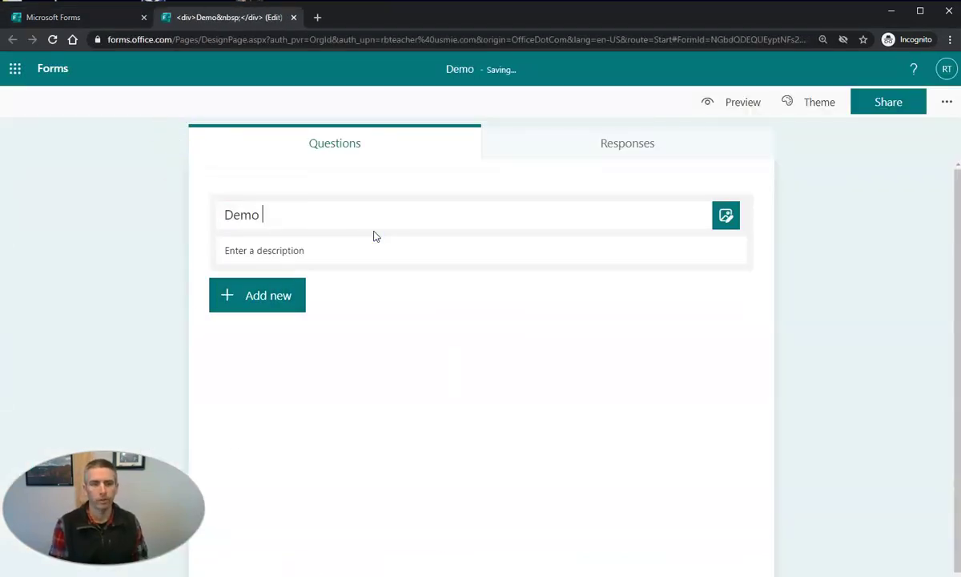
pyautogui.write('Quiz ')
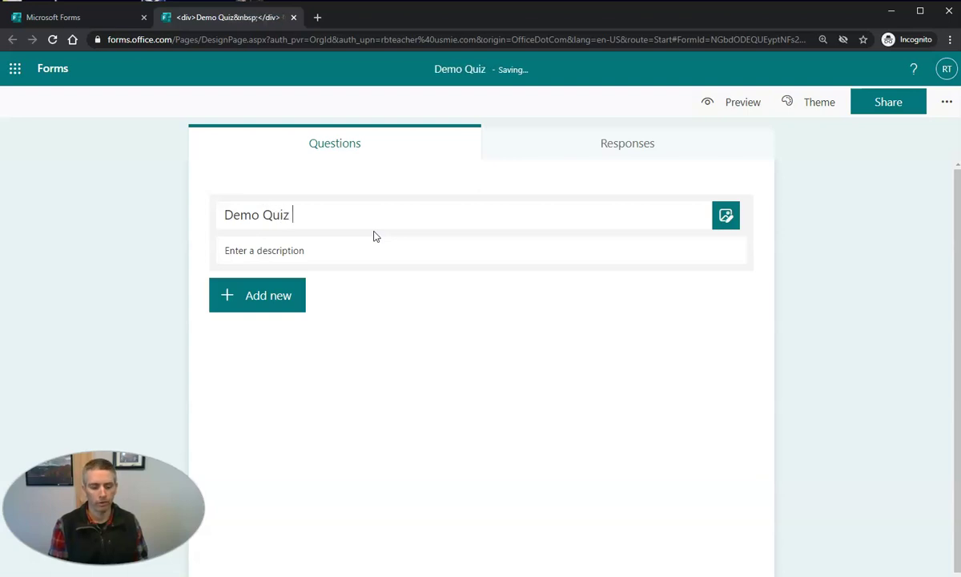
pyautogui.write('#11')
pyautogui.click(337, 264)
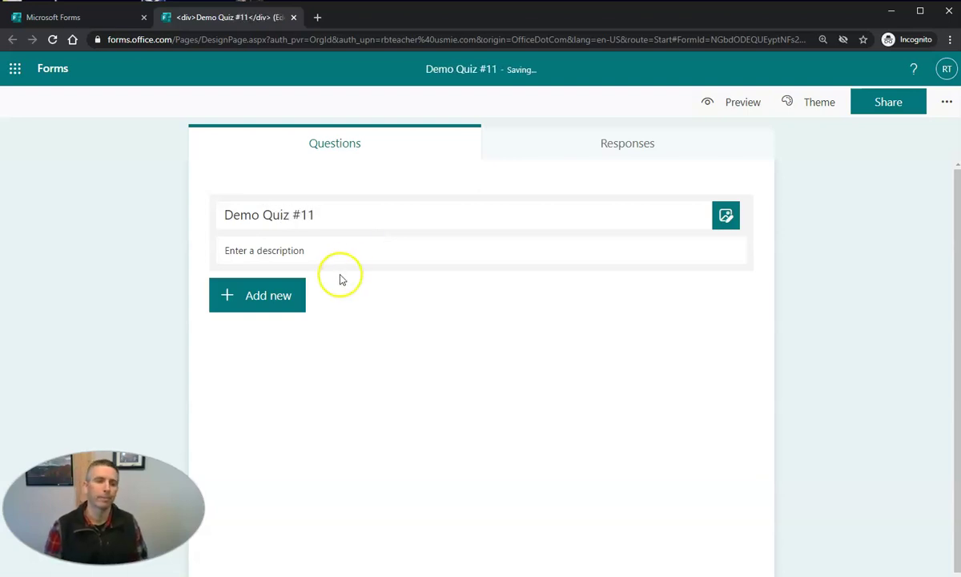
pyautogui.write('D')
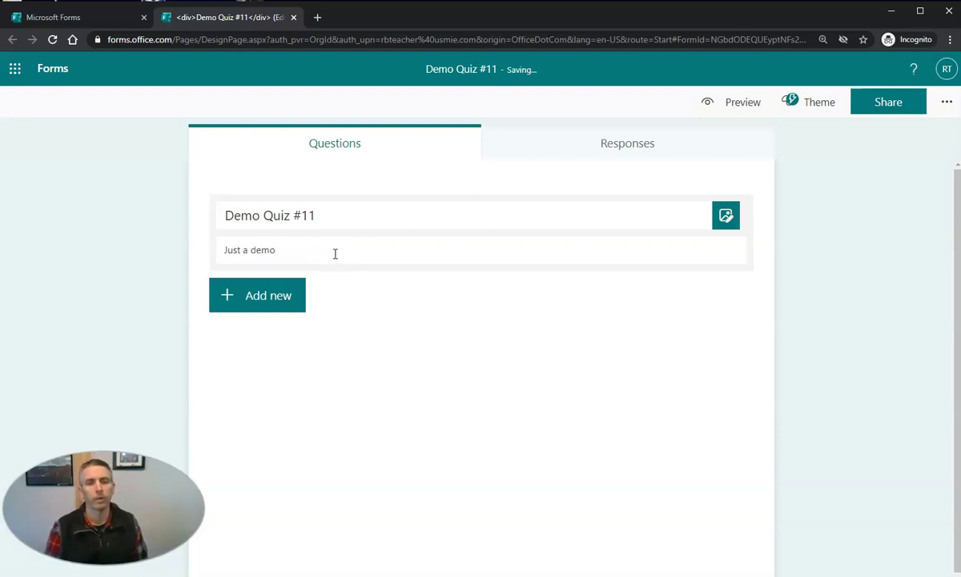
# Step: Add question 1 as a required Text question 'What is your name?' worth 0 points
pyautogui.click(234, 302)
pyautogui.click(727, 347)
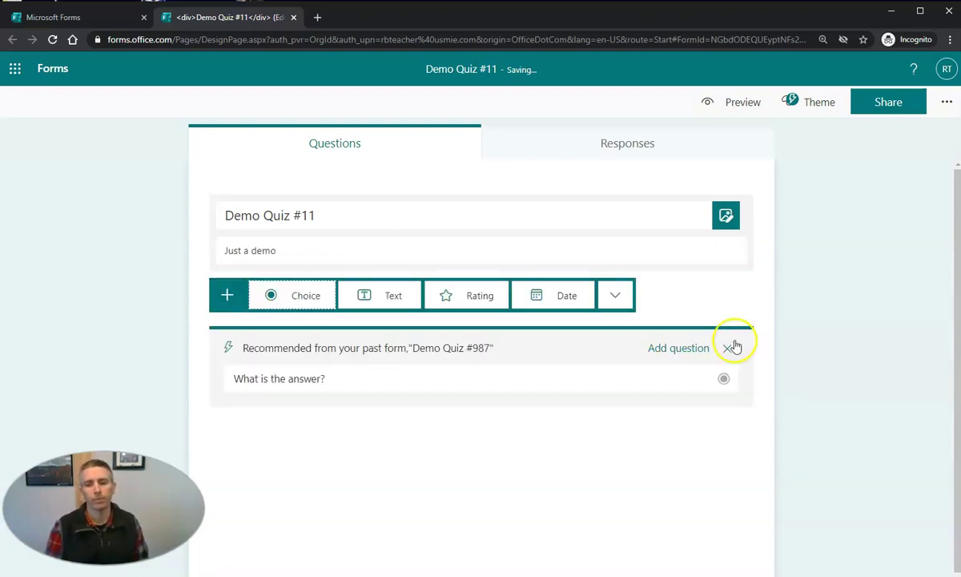
pyautogui.click(392, 300)
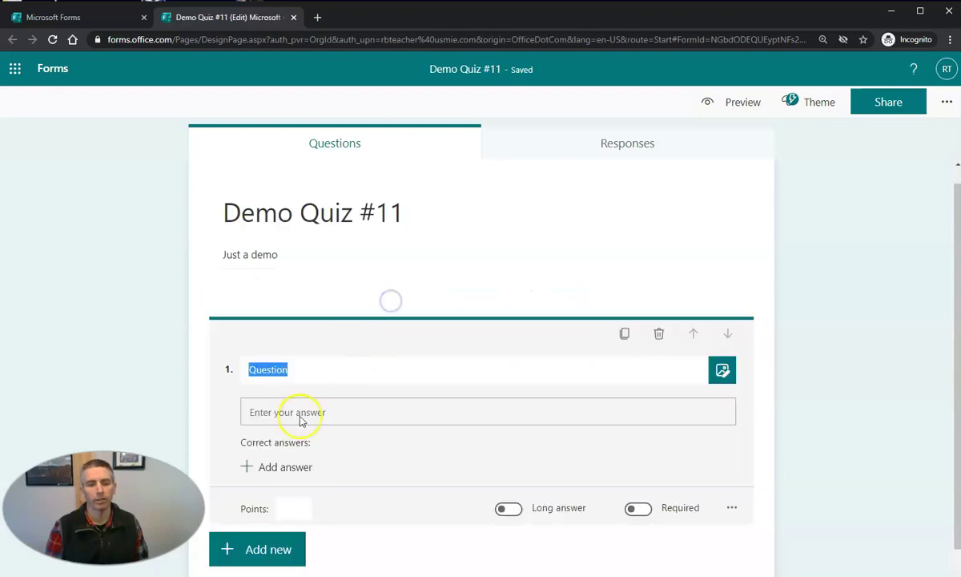
pyautogui.write('What is your')
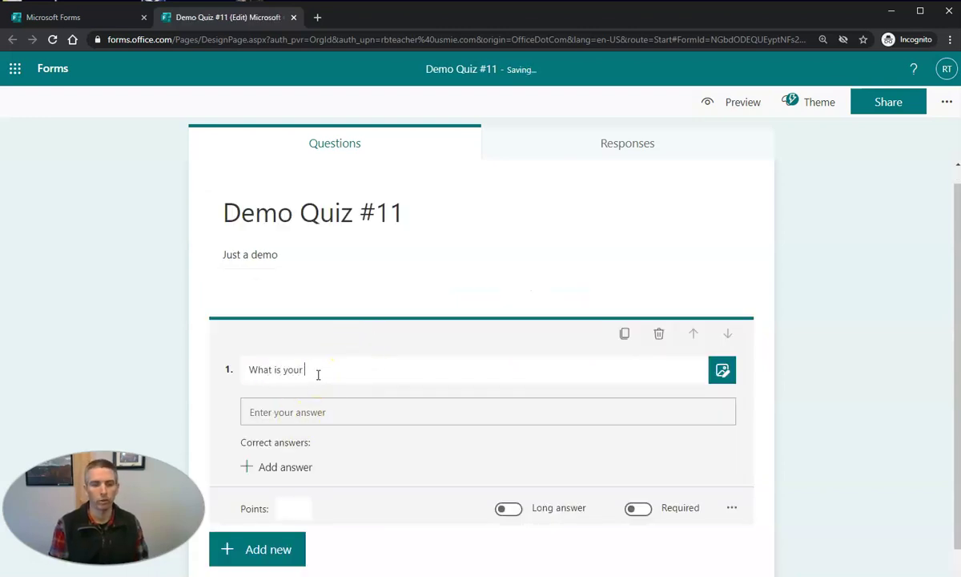
pyautogui.write('?')
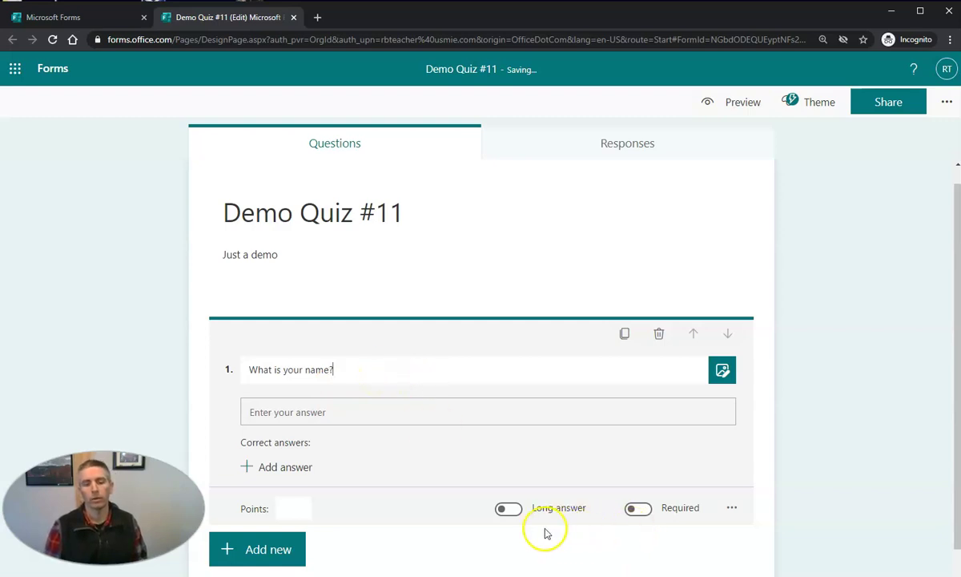
pyautogui.click(297, 507)
pyautogui.write('0')
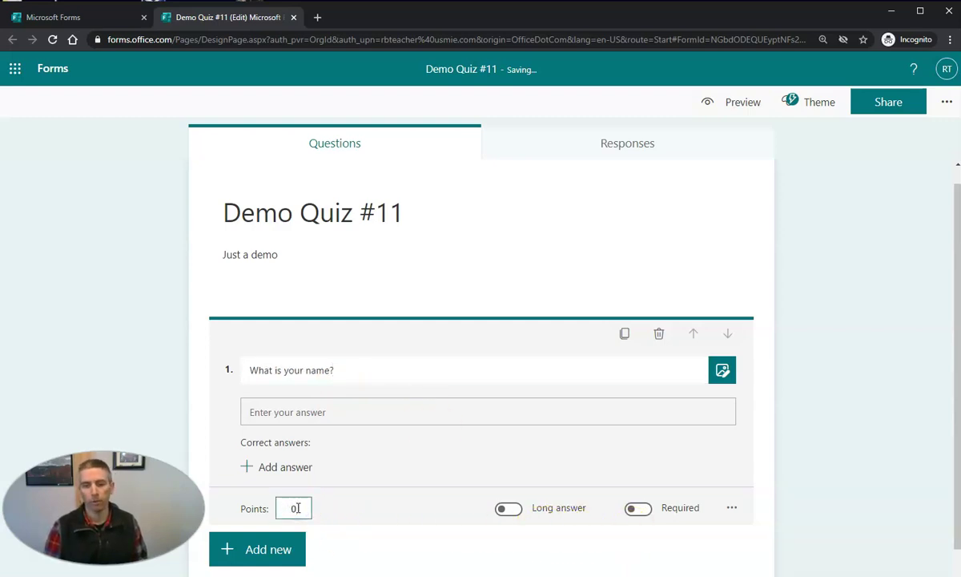
pyautogui.click(638, 508)
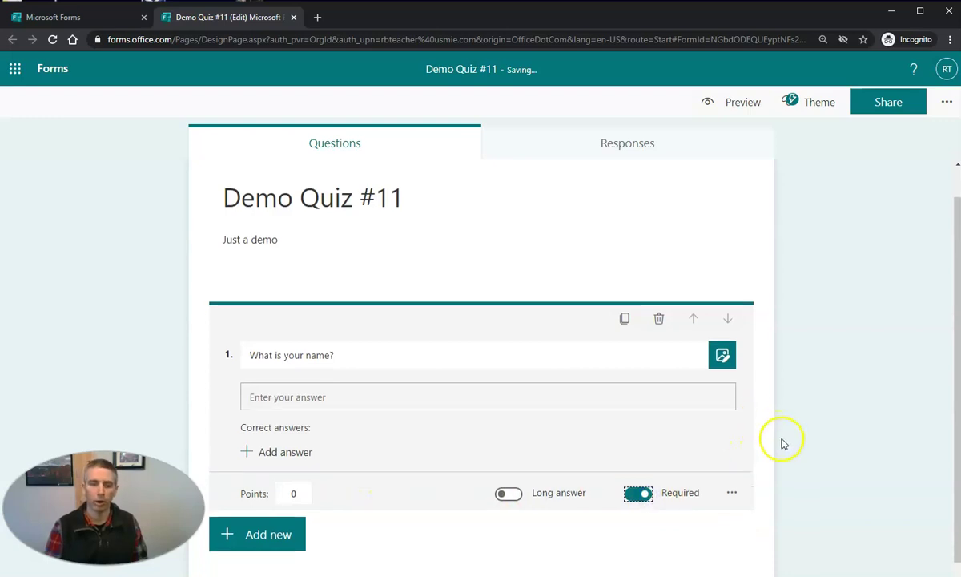
pyautogui.click(276, 520)
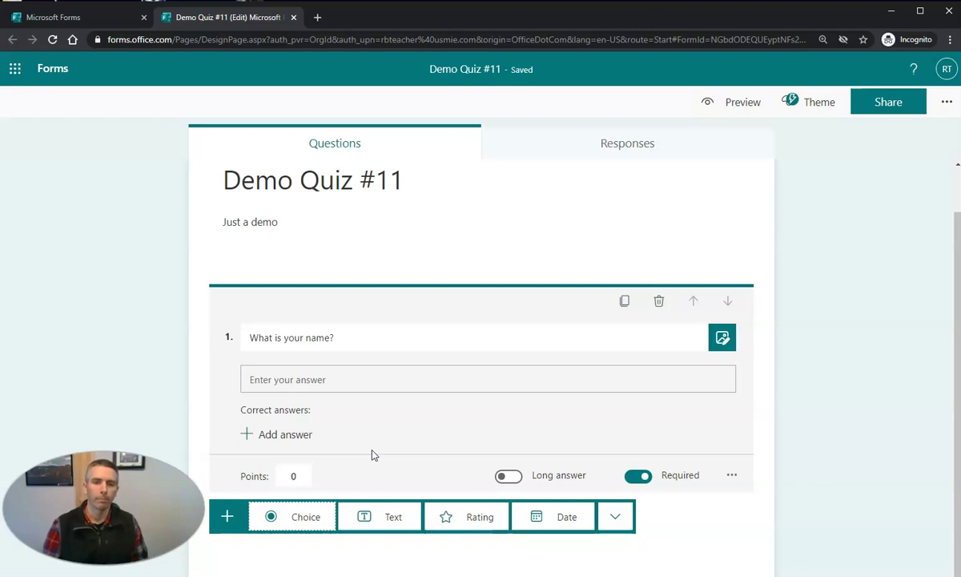
# Step: Add a choice question 'Who is your homeroom teacher?' with options Mr. Byrne and Mrs. Smith
pyautogui.click(303, 519)
pyautogui.scroll(-2, 369, 447)
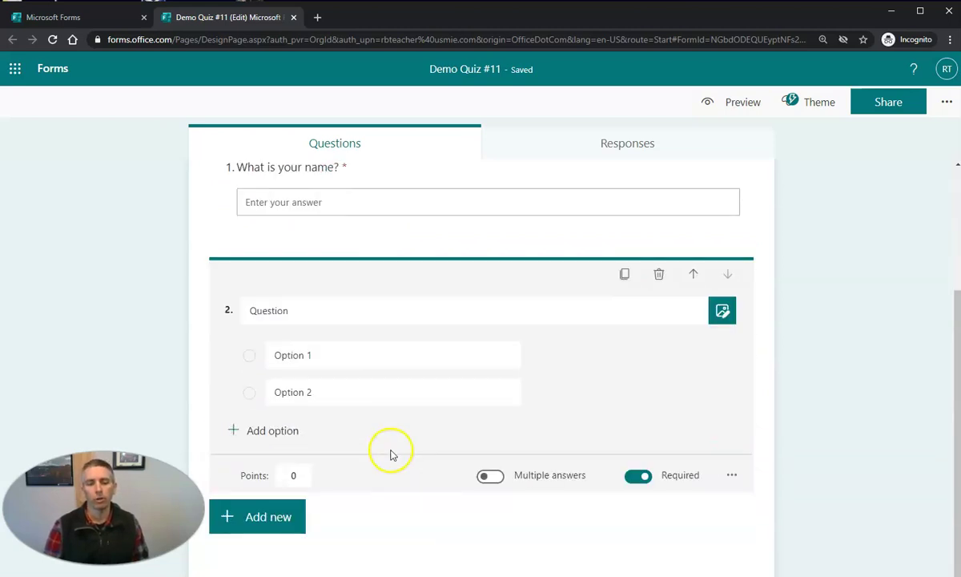
pyautogui.click(324, 310)
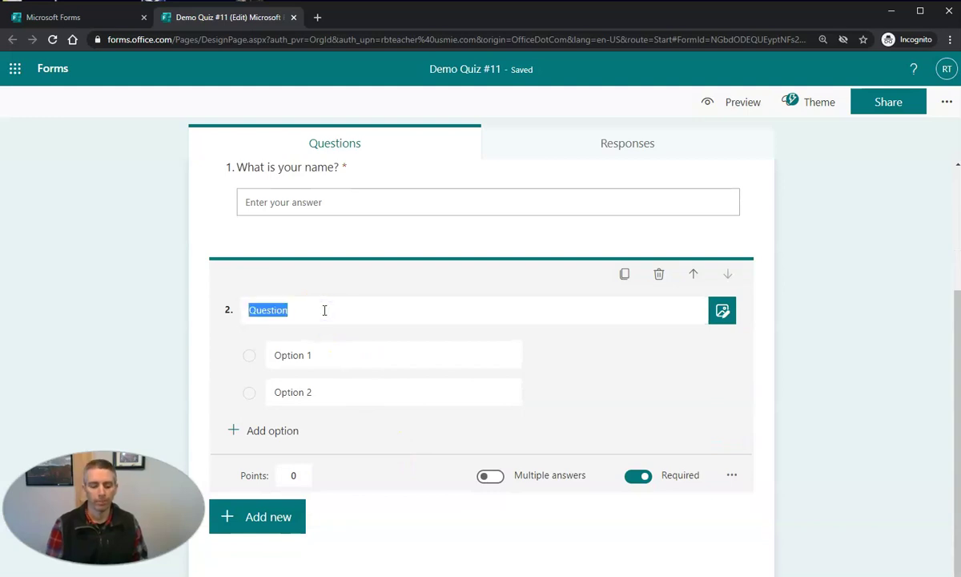
pyautogui.write('Who is your homeroom teacher?')
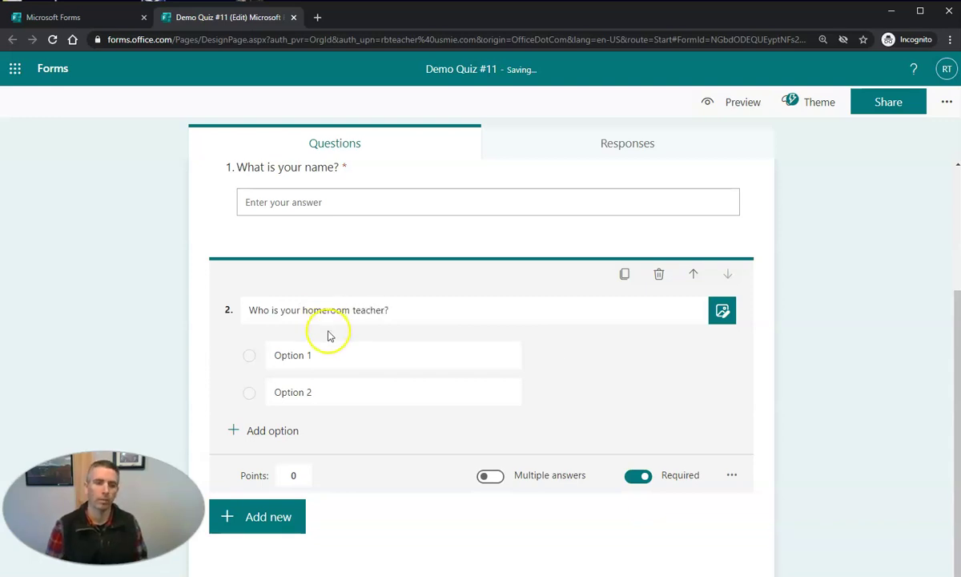
pyautogui.click(343, 354)
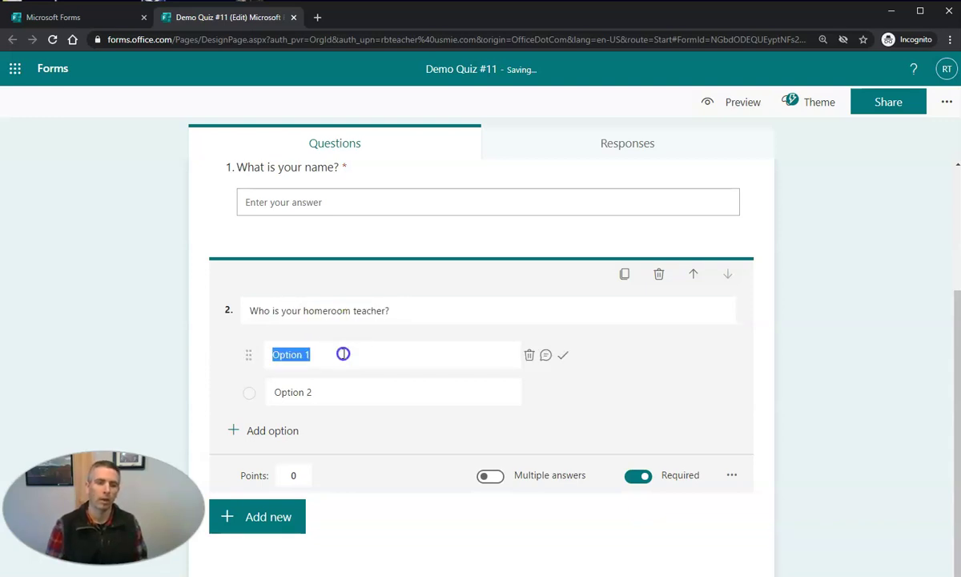
pyautogui.write('Mr. Byrne')
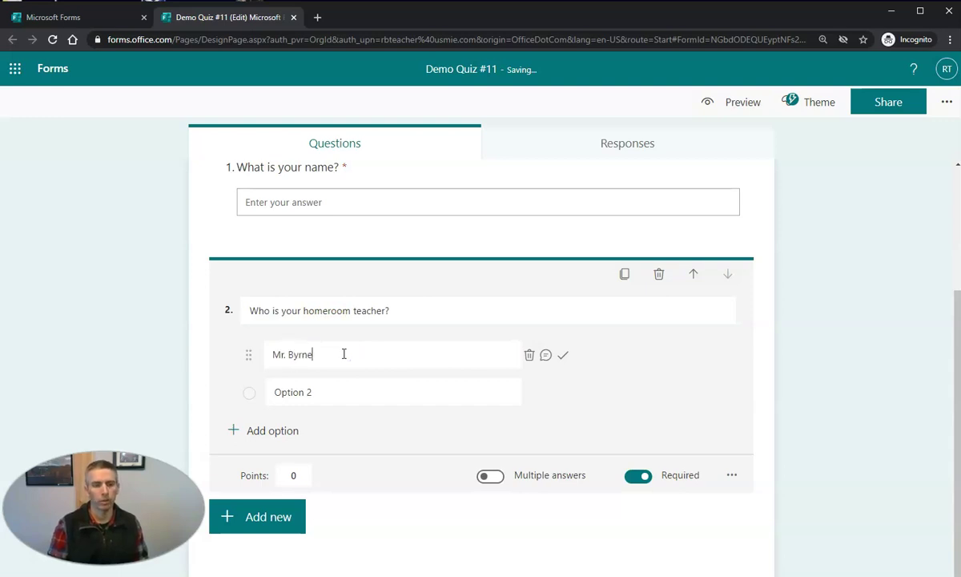
pyautogui.click(339, 390)
pyautogui.write('Mrs. Smith')
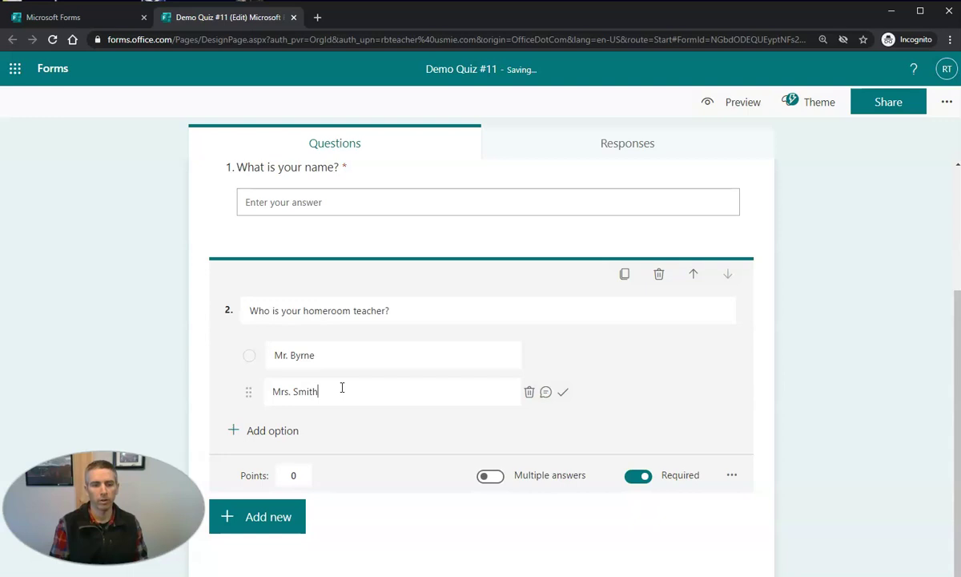
# Step: Add Ms. Jones and Mr. Smith as further options and make the homeroom question required
pyautogui.click(275, 437)
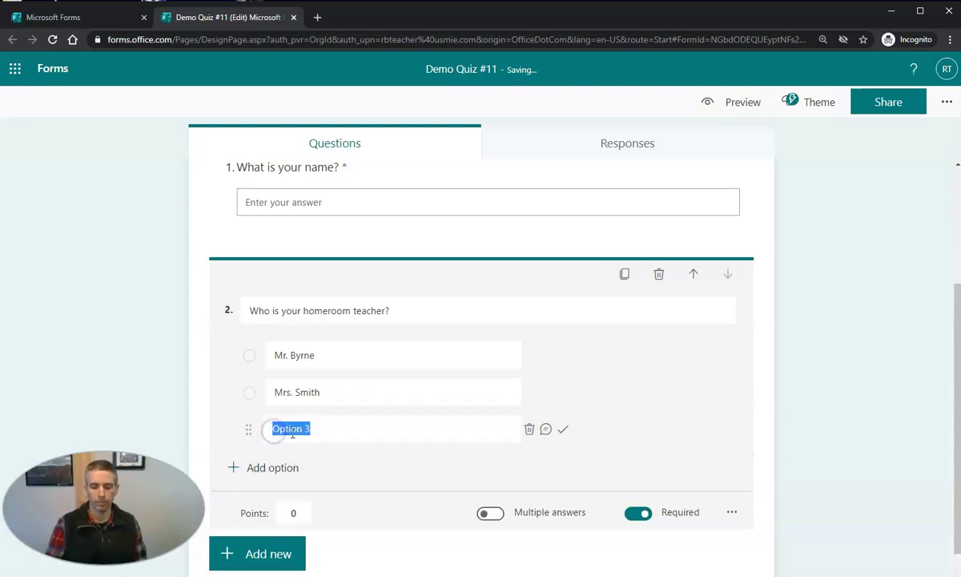
pyautogui.write('Ms. Jones')
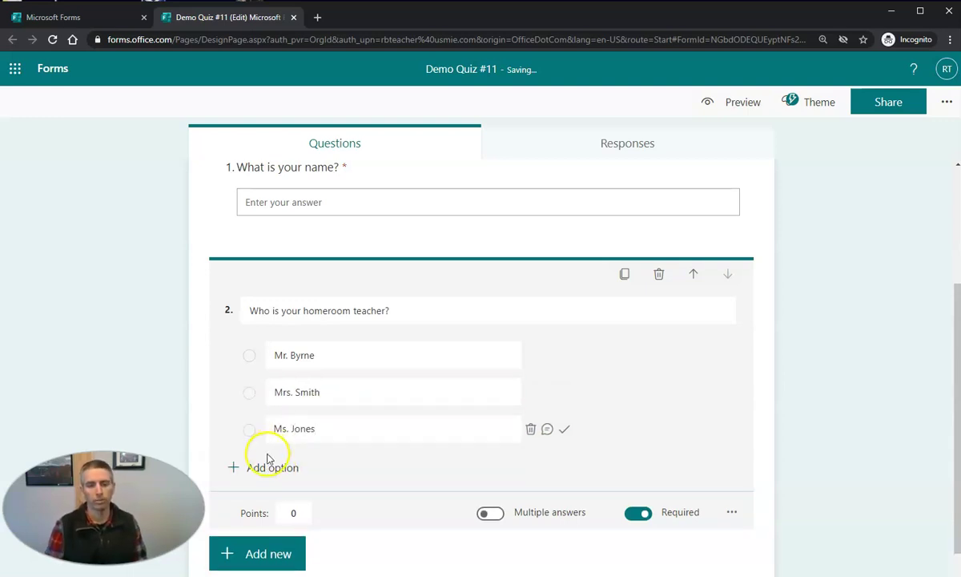
pyautogui.click(254, 465)
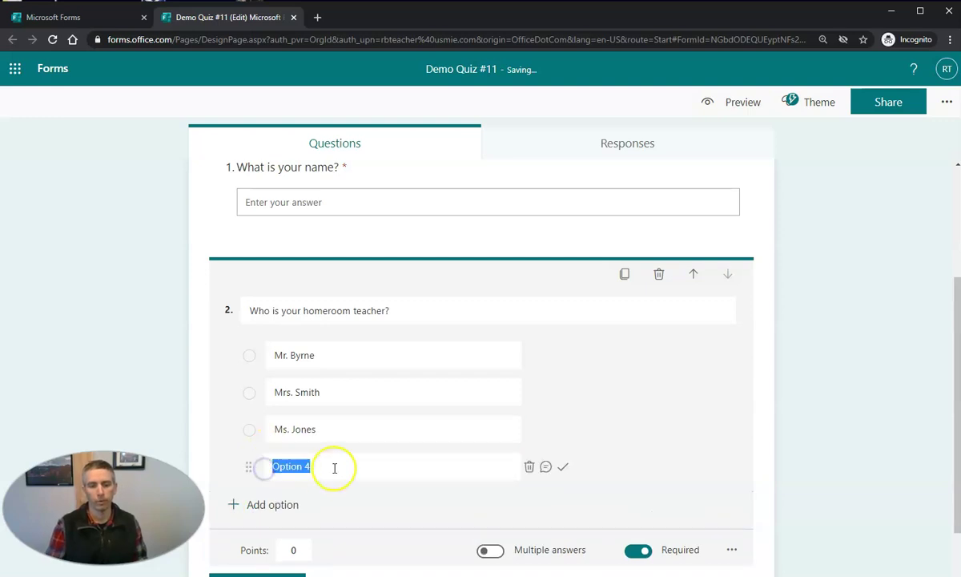
pyautogui.write('Mr. Smith')
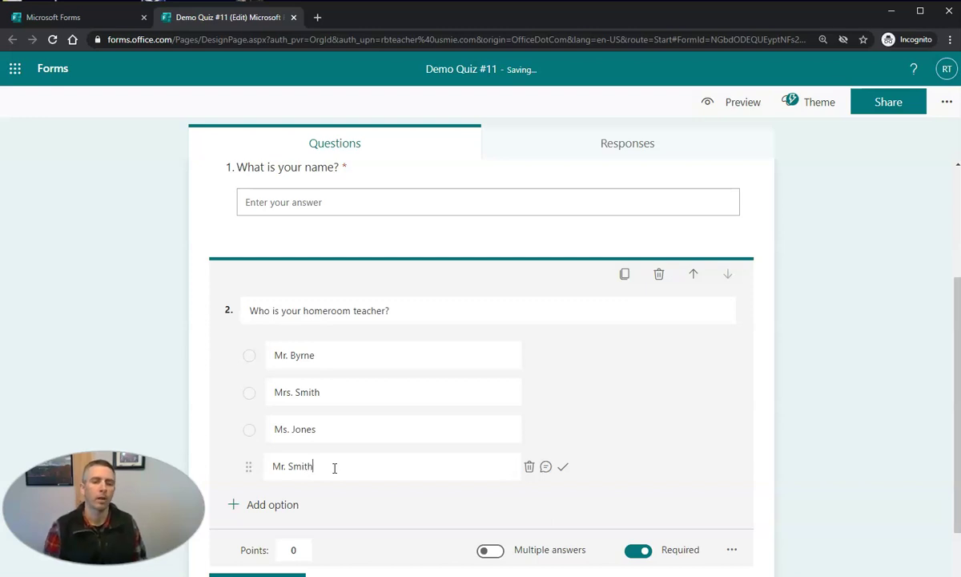
pyautogui.click(307, 355)
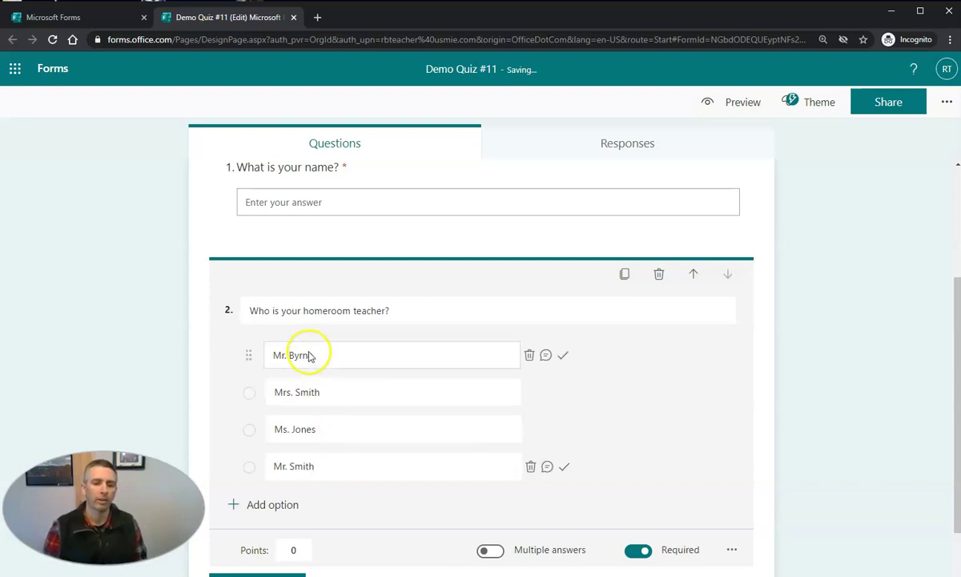
pyautogui.click(300, 471)
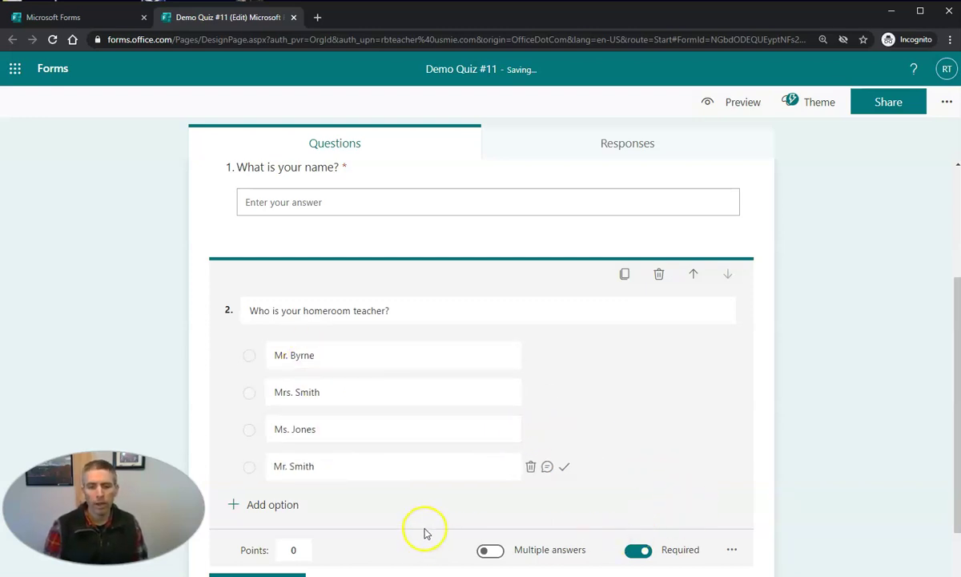
pyautogui.scroll(-1, 461, 505)
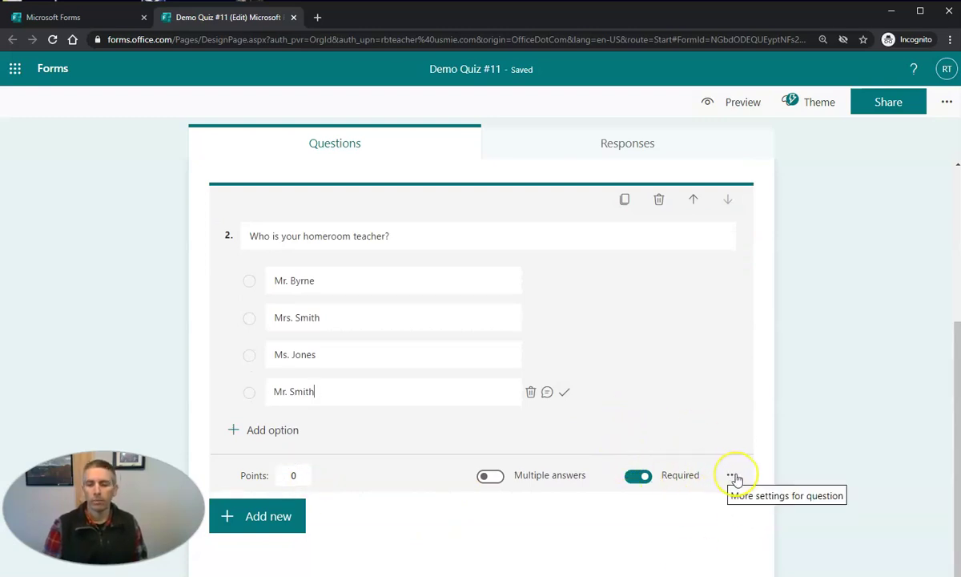
pyautogui.click(735, 478)
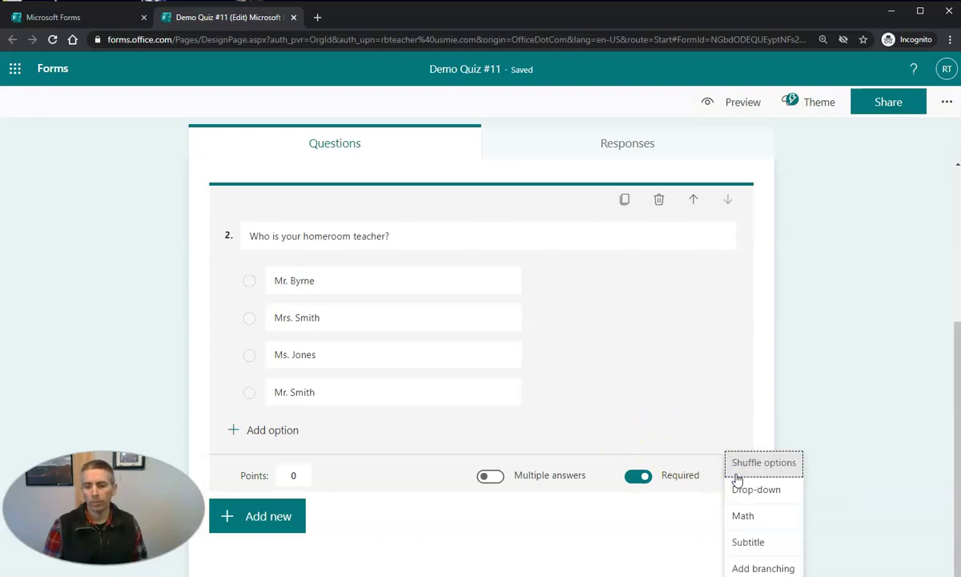
pyautogui.click(767, 562)
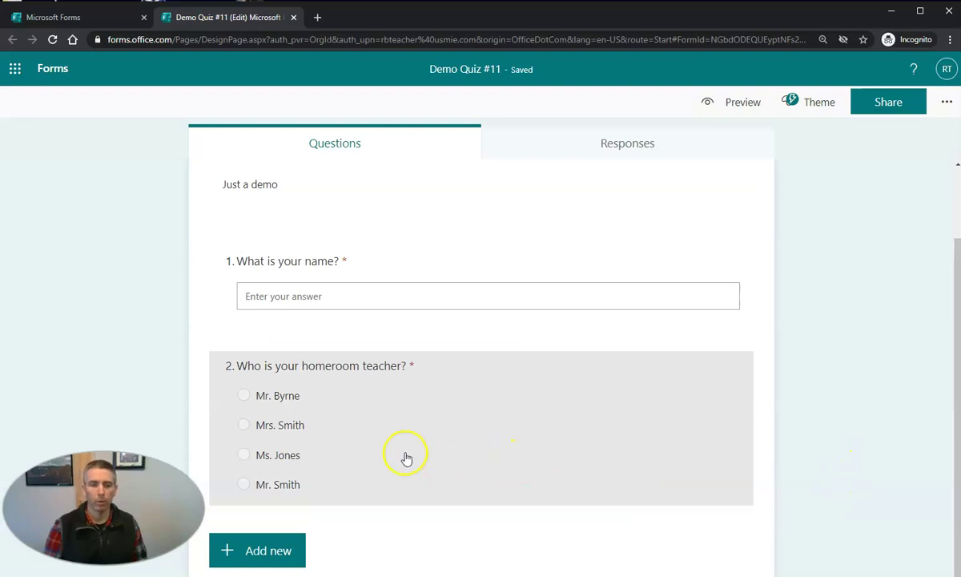
# Step: Add Section 2 titled 'Mr. Byrne's Students', described as questions for Mr. Byrne's homeroom students
pyautogui.click(255, 551)
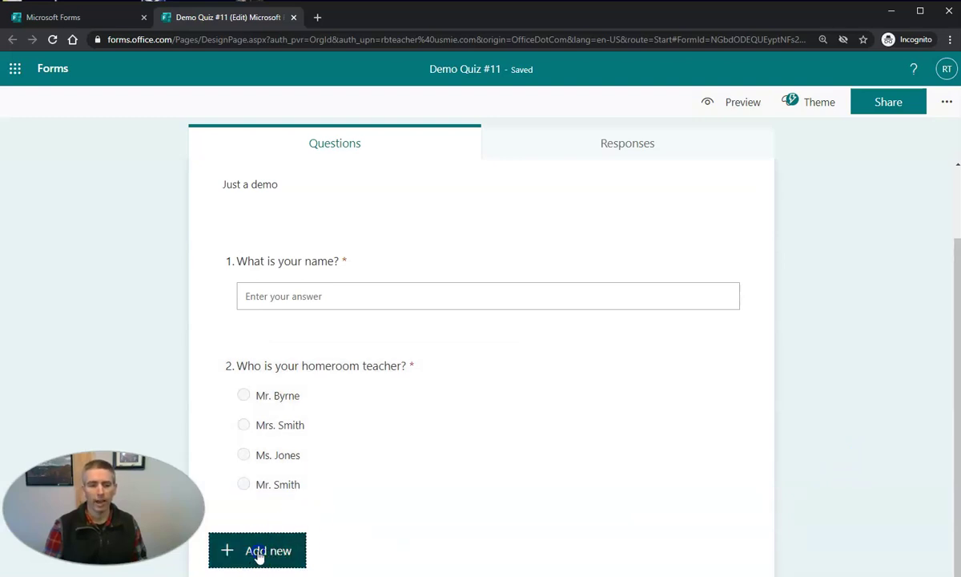
pyautogui.click(615, 550)
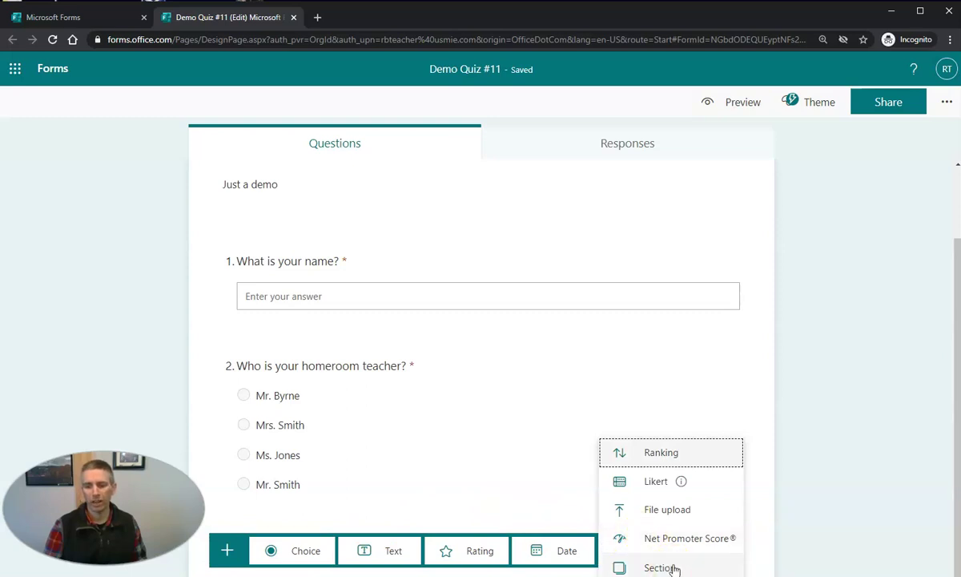
pyautogui.click(837, 447)
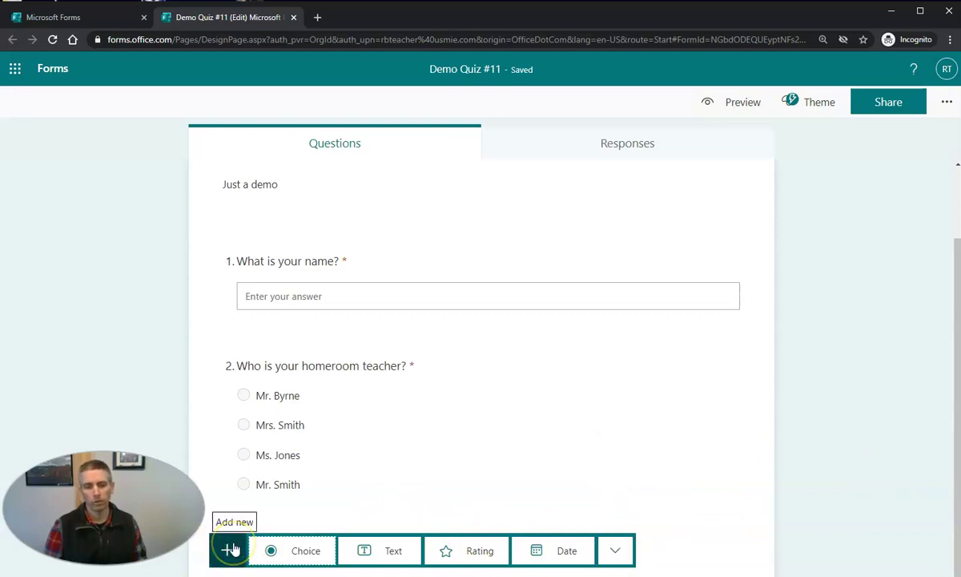
pyautogui.click(617, 551)
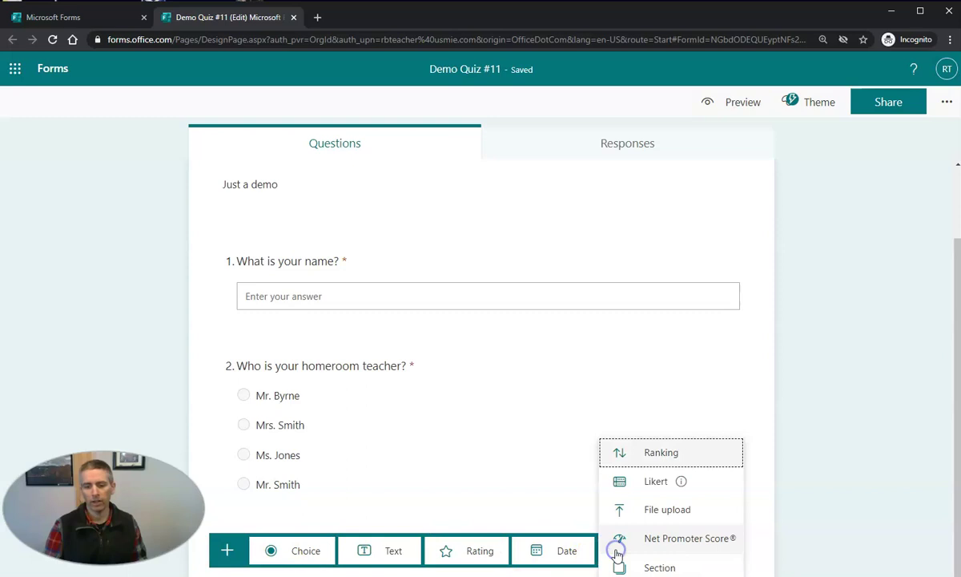
pyautogui.click(661, 567)
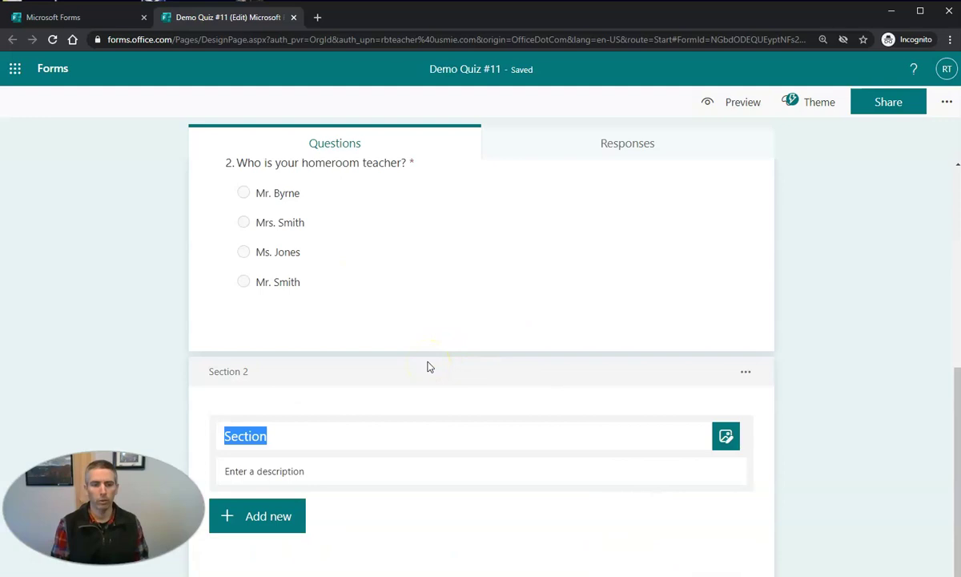
pyautogui.write("Mr. Byrne's Students")
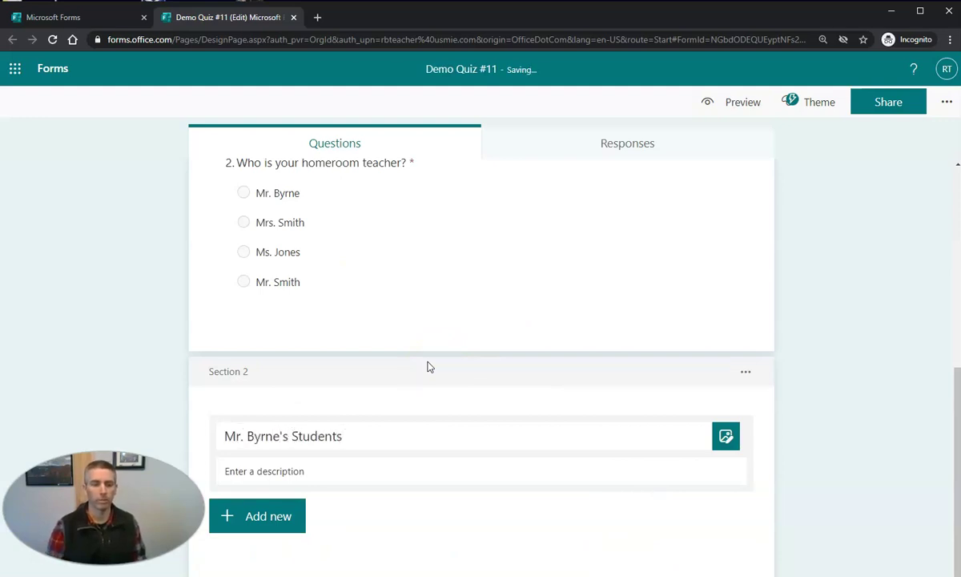
pyautogui.click(296, 471)
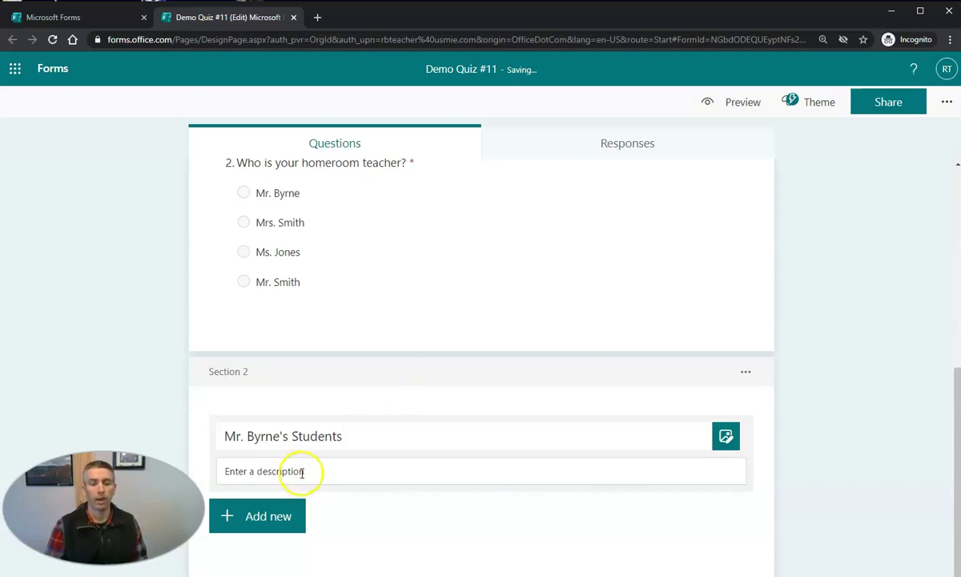
pyautogui.write('The')
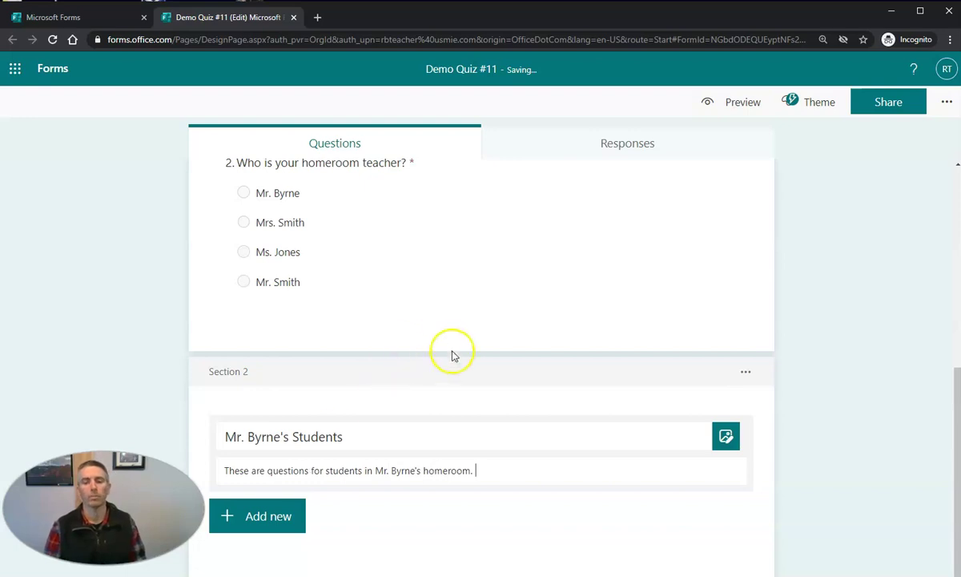
# Step: Add a choice question 'Where do the Boston Red Sox play baseball?' with options Boston and New York
pyautogui.click(246, 524)
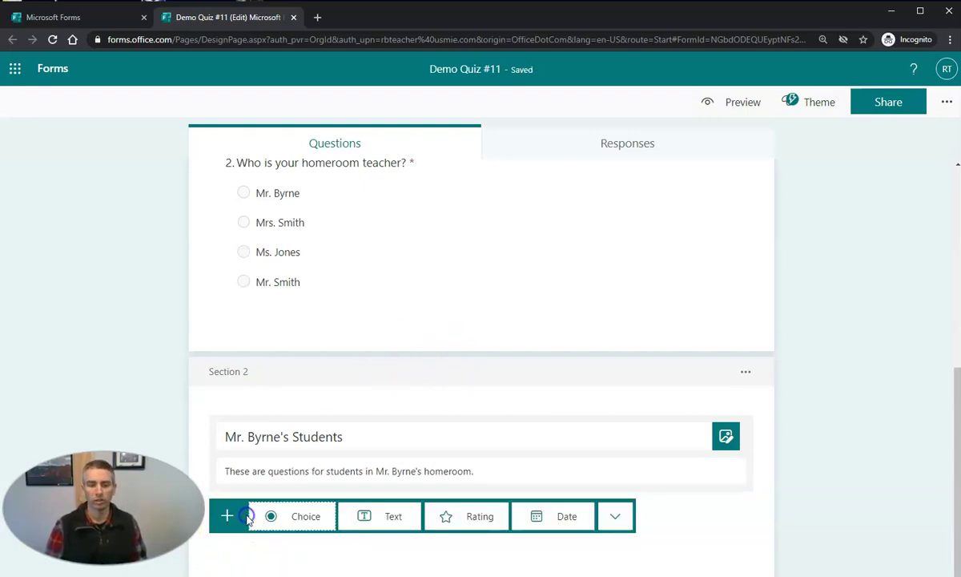
pyautogui.click(457, 431)
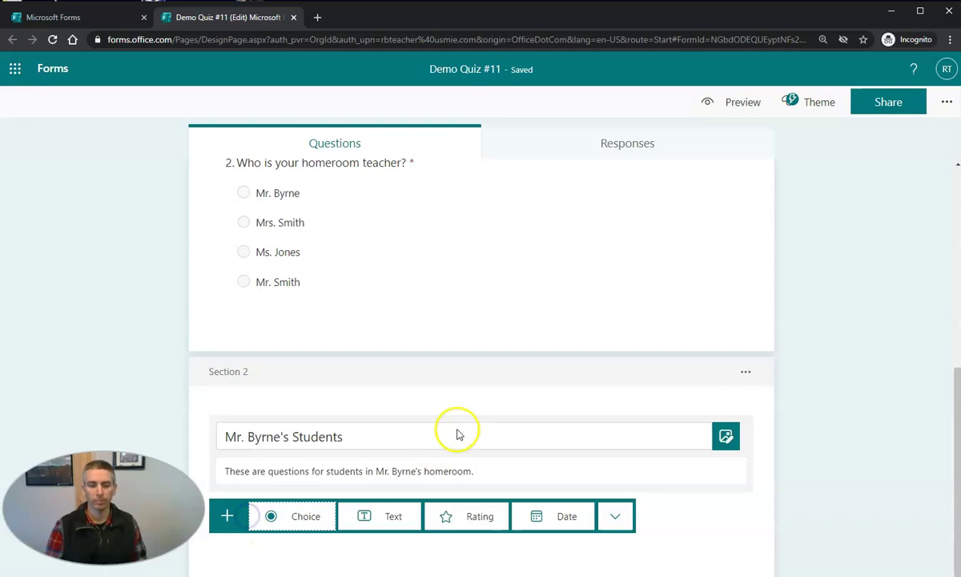
pyautogui.click(299, 515)
pyautogui.click(332, 314)
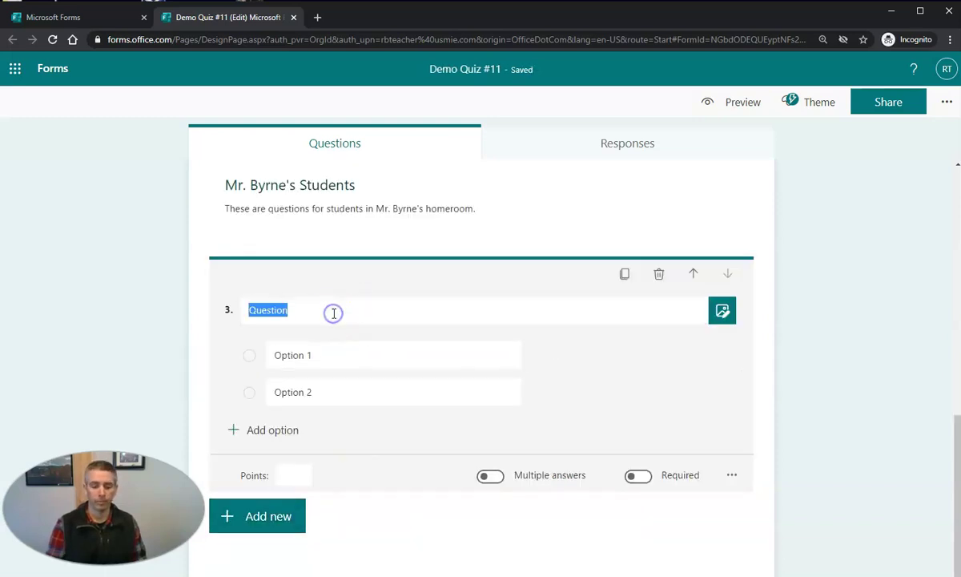
pyautogui.write('Where do the Bo')
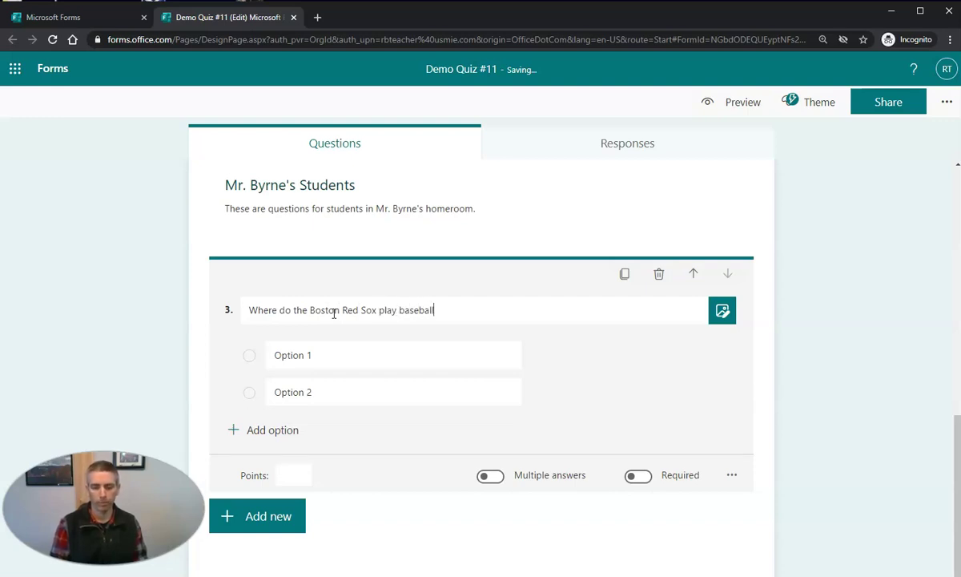
pyautogui.write('?')
pyautogui.click(343, 352)
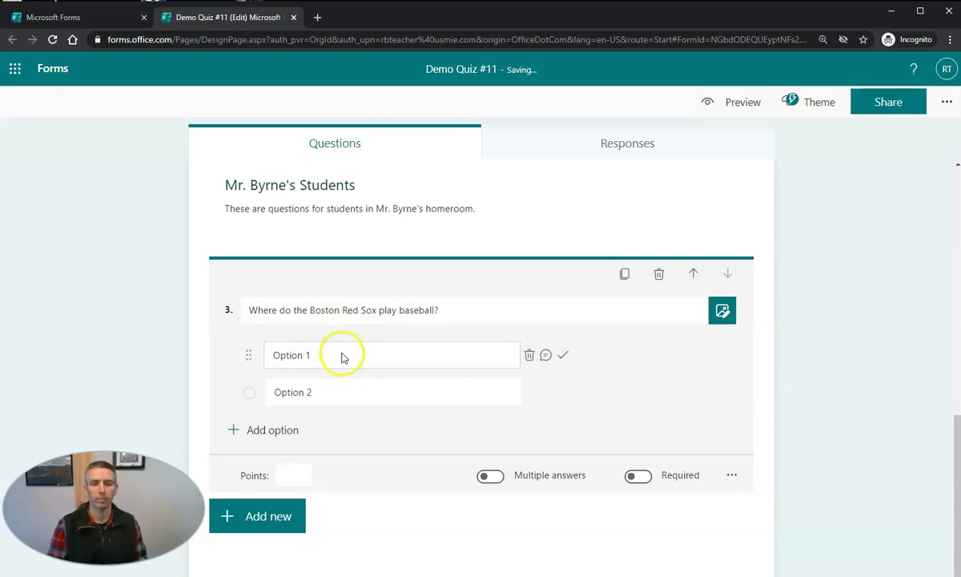
pyautogui.write('Boston')
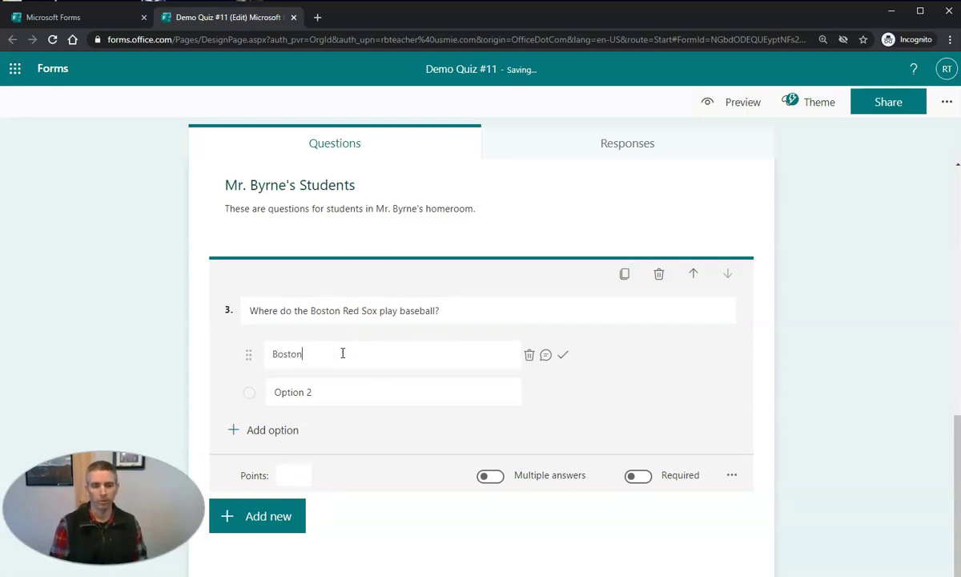
pyautogui.click(333, 392)
pyautogui.write('New York')
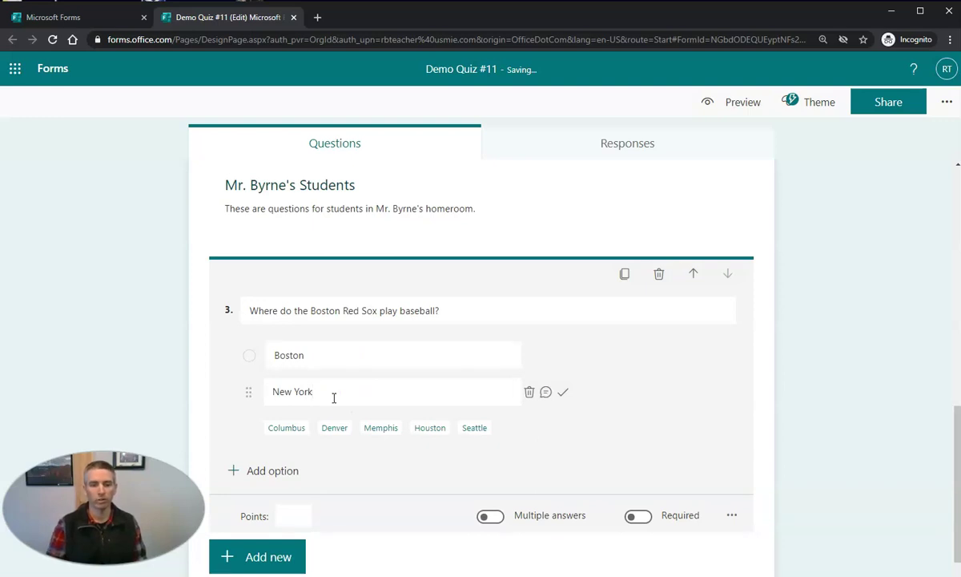
# Step: Add Denver and Houston options, mark Boston correct, and set the question to 10 points
pyautogui.click(335, 427)
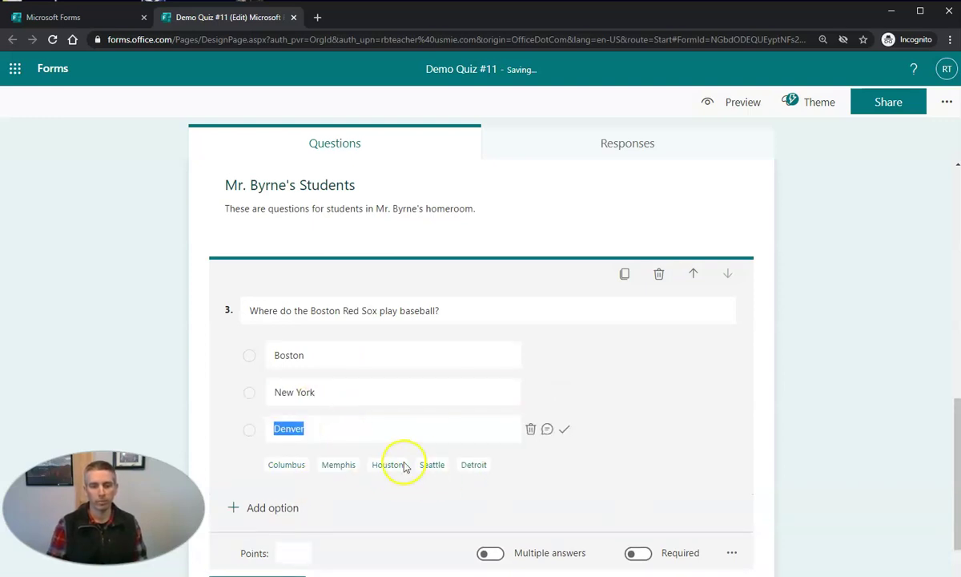
pyautogui.click(389, 463)
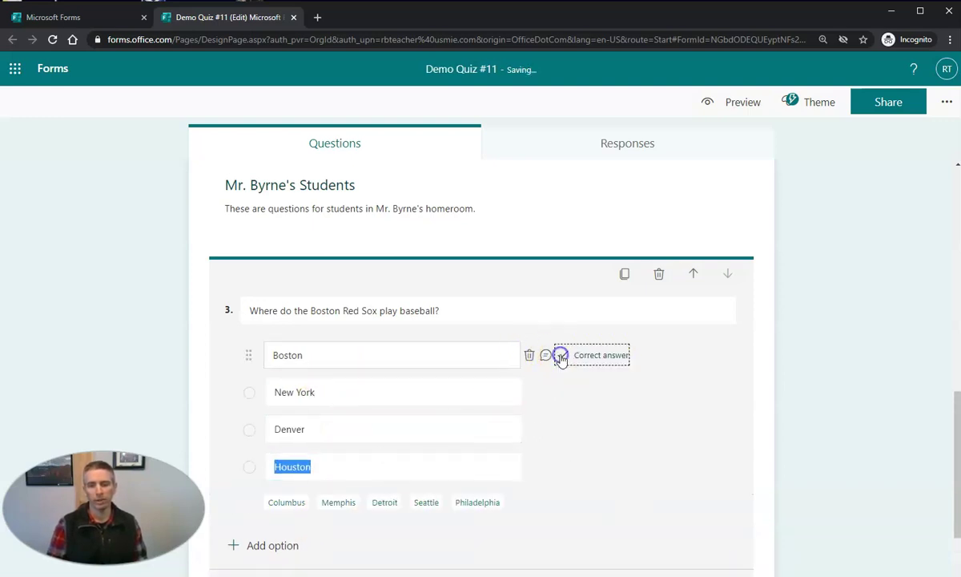
pyautogui.click(563, 358)
pyautogui.scroll(-2, 671, 400)
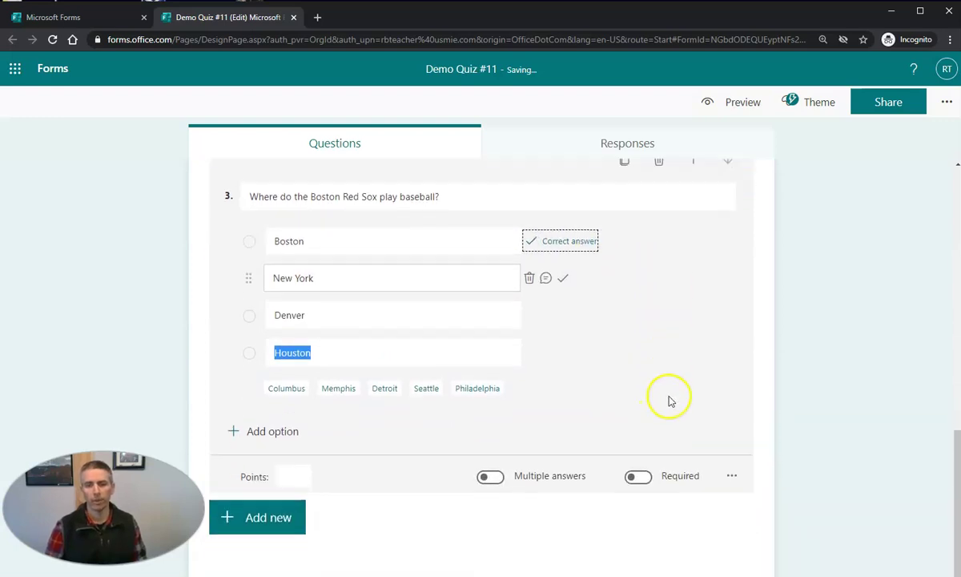
pyautogui.click(732, 475)
pyautogui.click(773, 464)
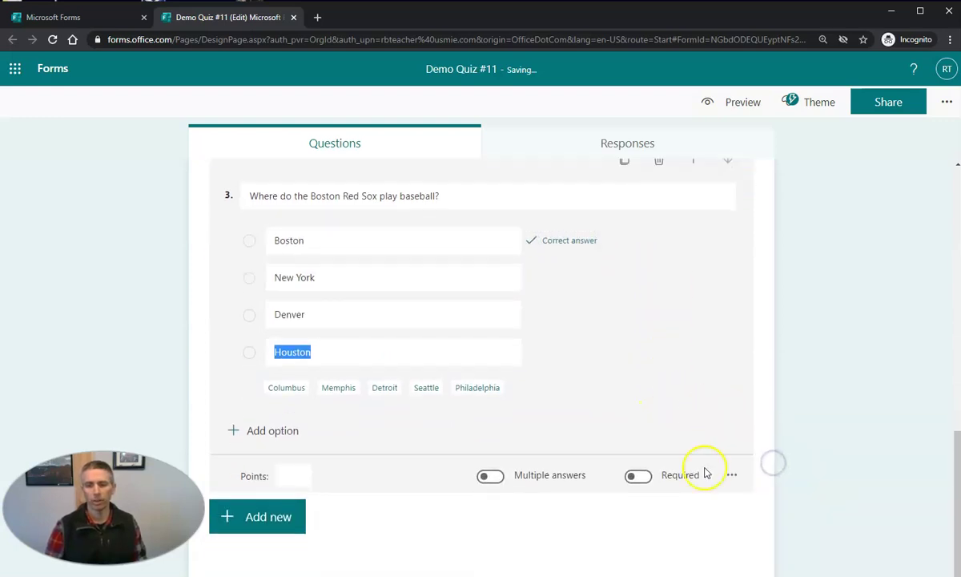
pyautogui.click(290, 474)
pyautogui.write('1')
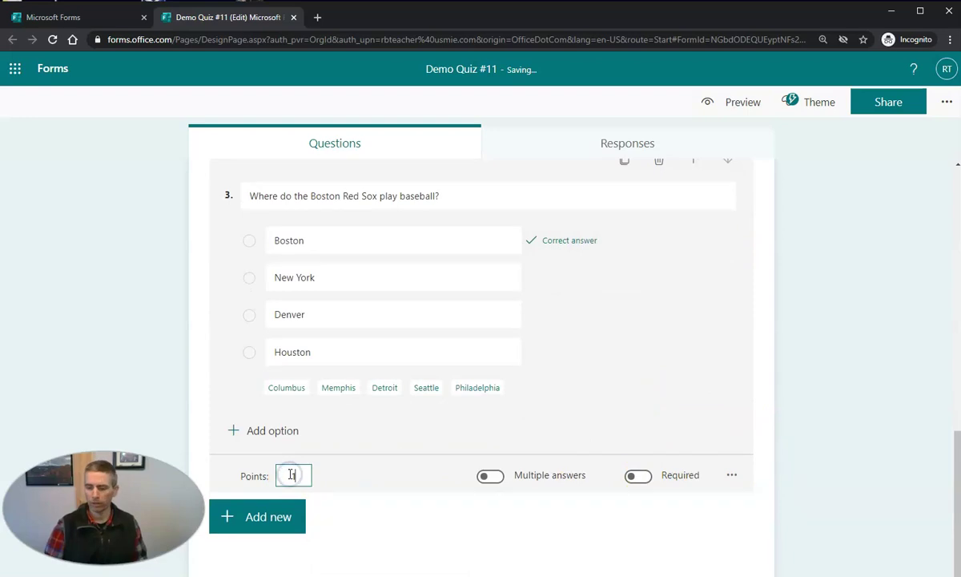
pyautogui.write('0')
pyautogui.click(859, 417)
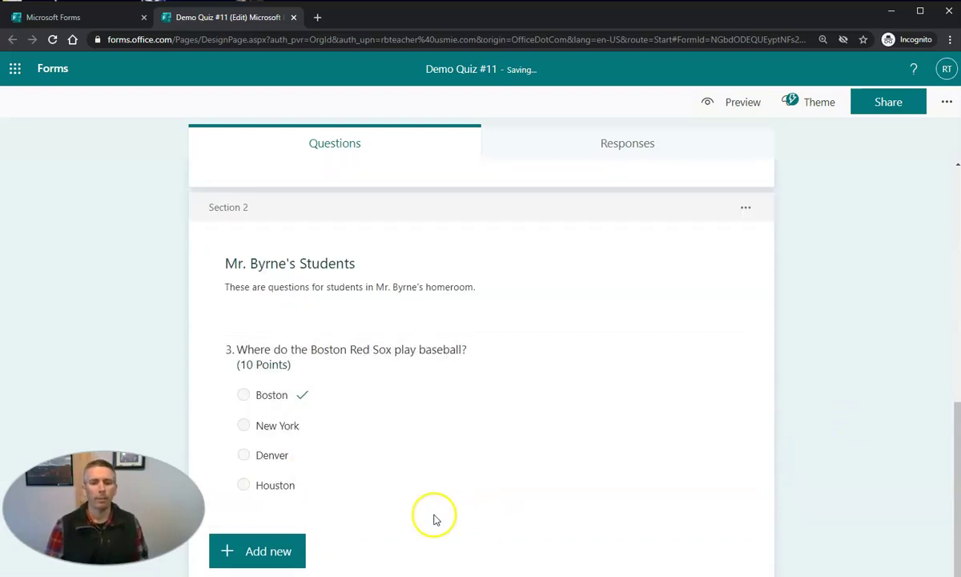
# Step: Insert Section 3 titled 'Mrs. Smith's Students' below the Red Sox question
pyautogui.click(249, 551)
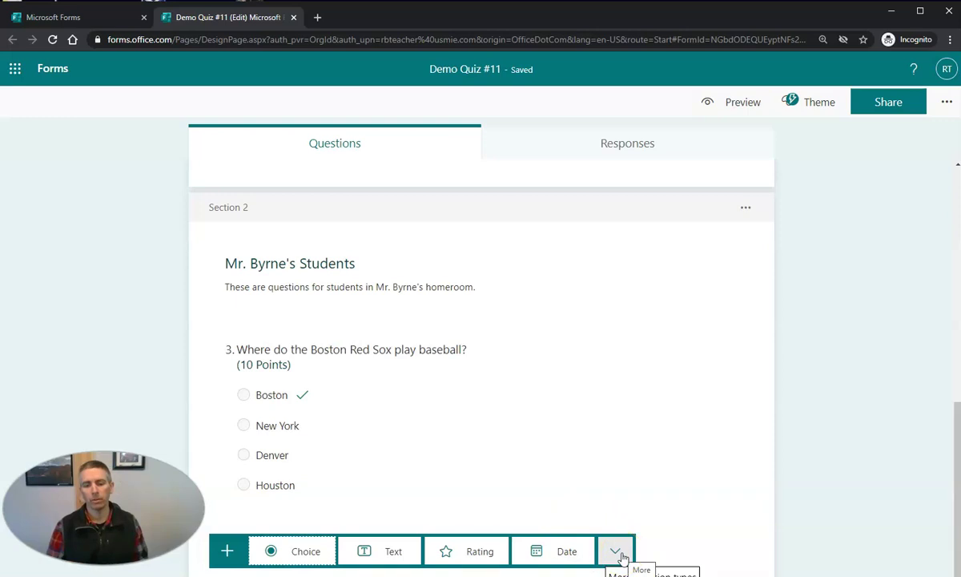
pyautogui.click(623, 552)
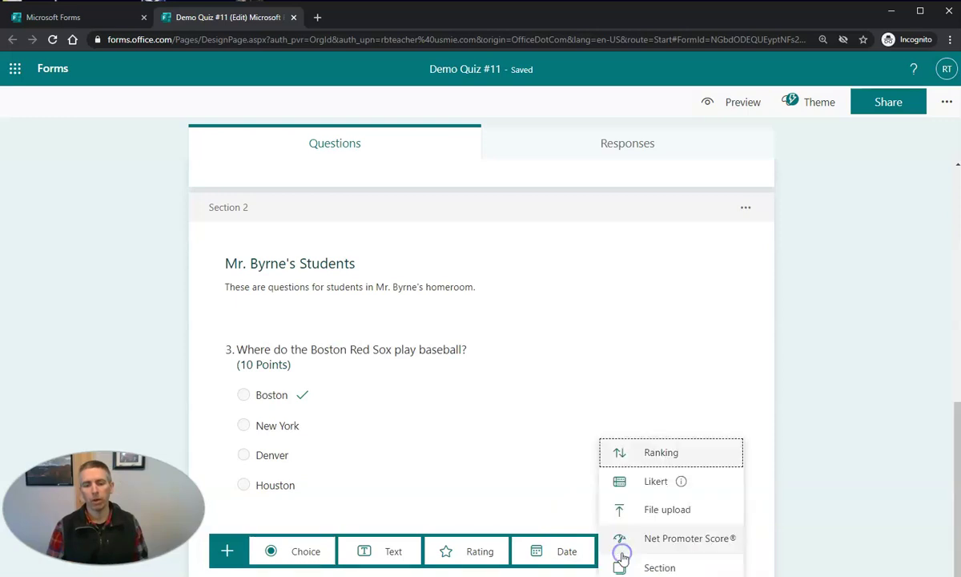
pyautogui.click(677, 567)
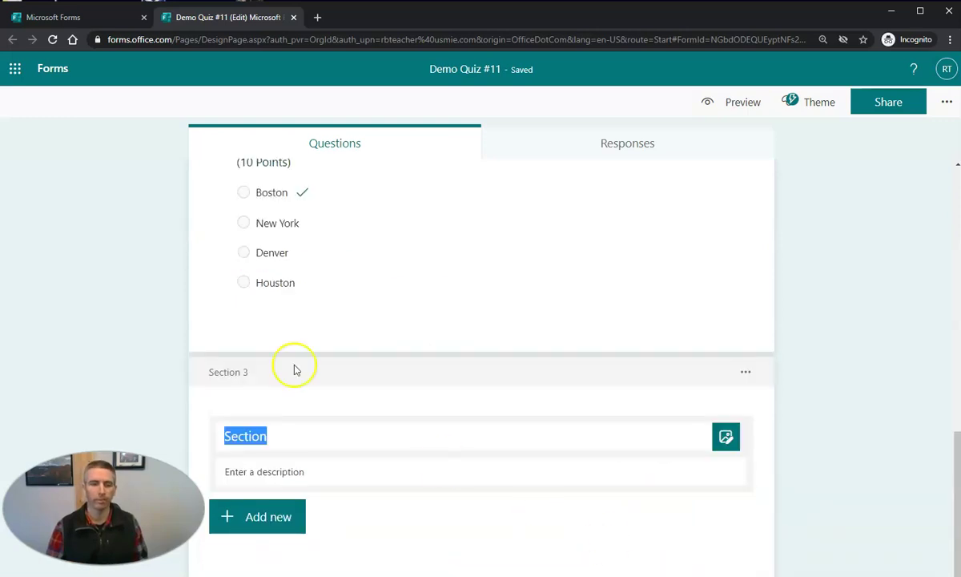
pyautogui.scroll(2, 317, 329)
pyautogui.scroll(3, 216, 321)
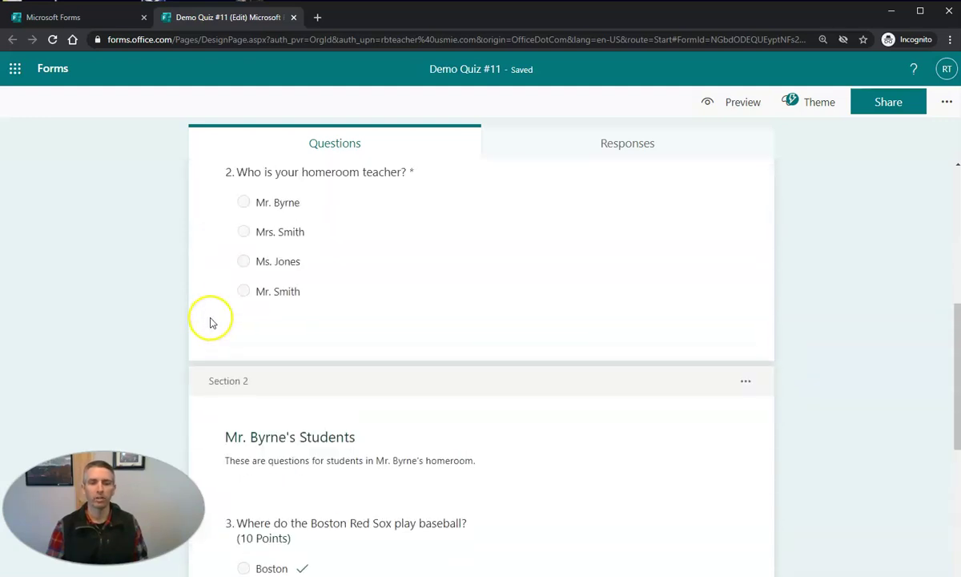
pyautogui.scroll(-1, 217, 324)
pyautogui.scroll(-4, 222, 329)
pyautogui.write("Mrs. Smith's Students")
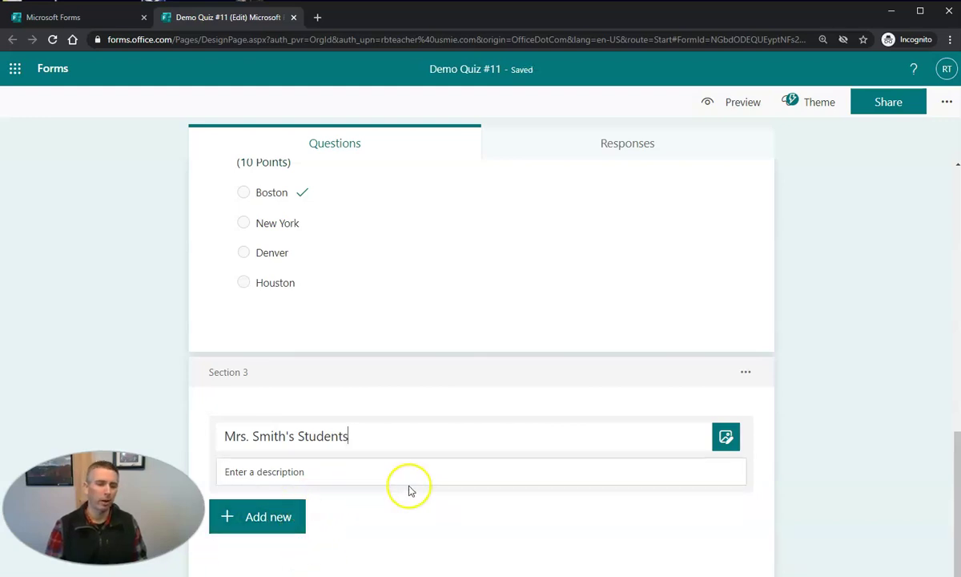
pyautogui.scroll(1, 412, 489)
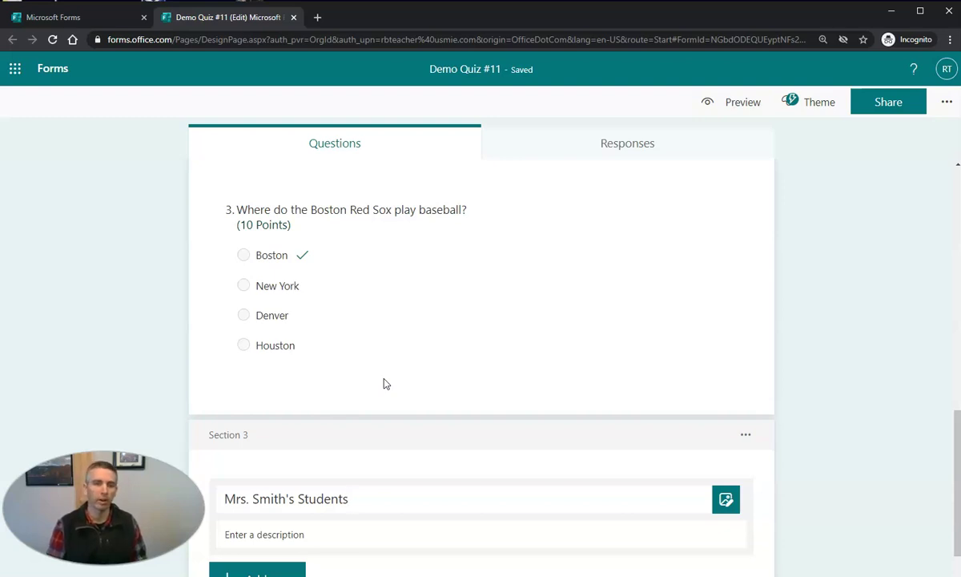
pyautogui.click(651, 199)
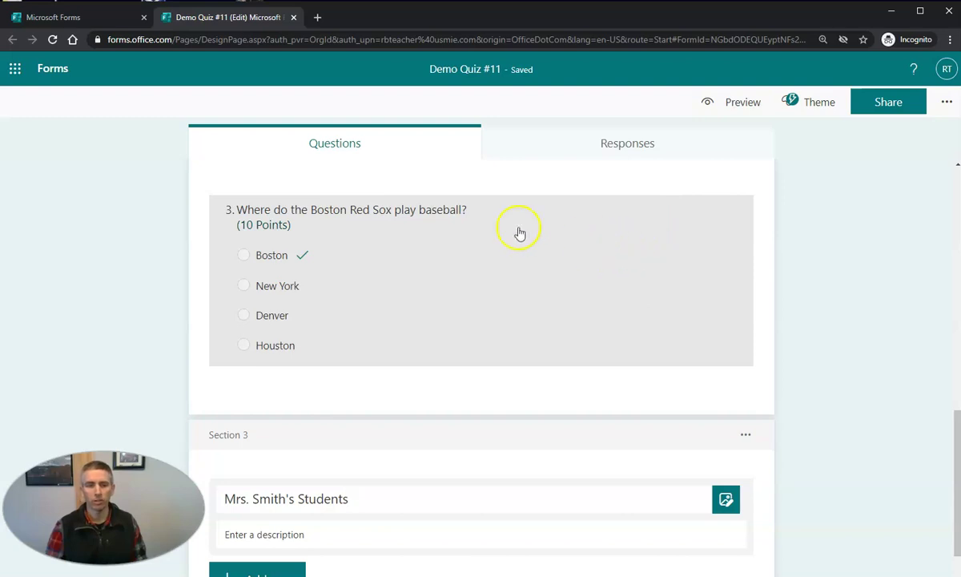
# Step: Duplicate the Red Sox question and move the copy into Mrs. Smith's section as question 4
pyautogui.click(629, 266)
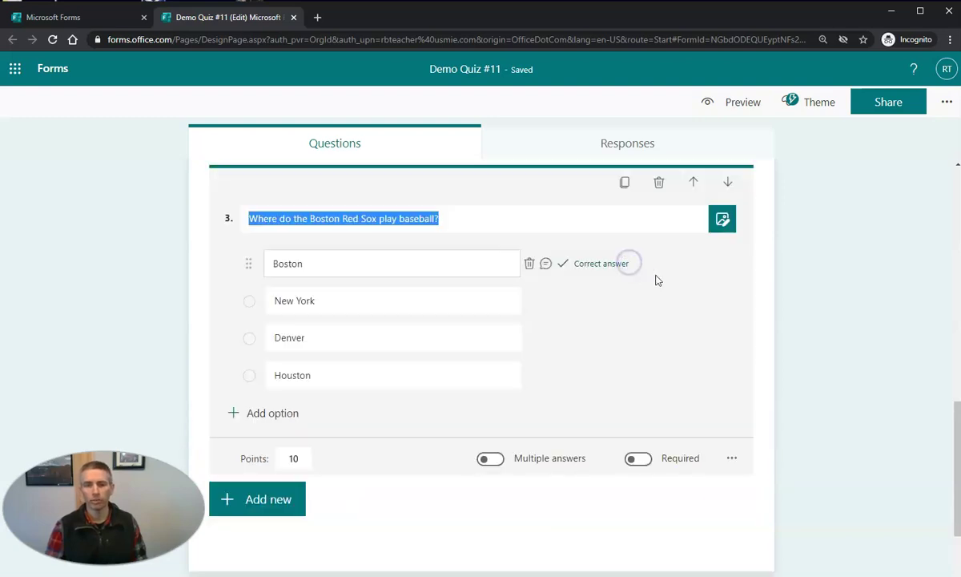
pyautogui.click(625, 184)
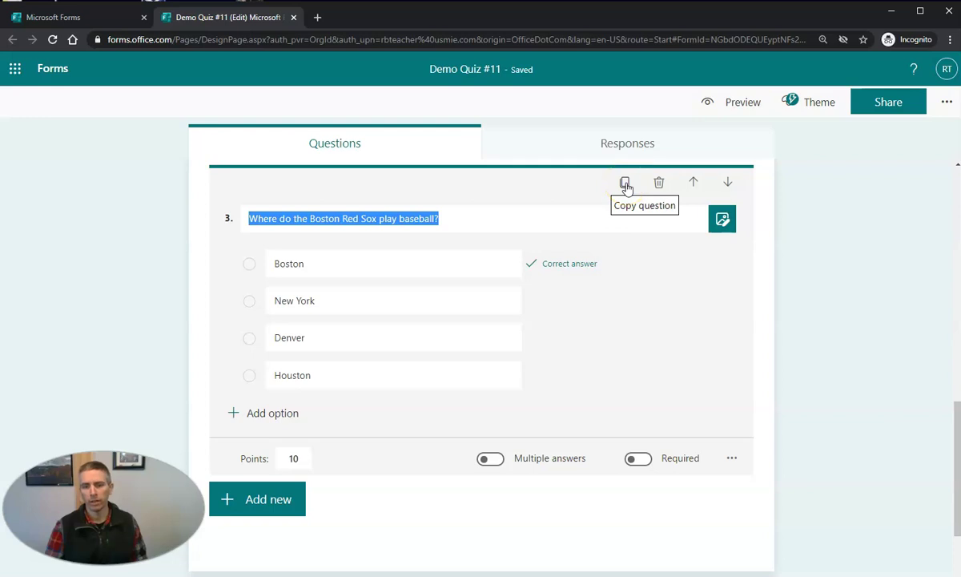
pyautogui.click(626, 184)
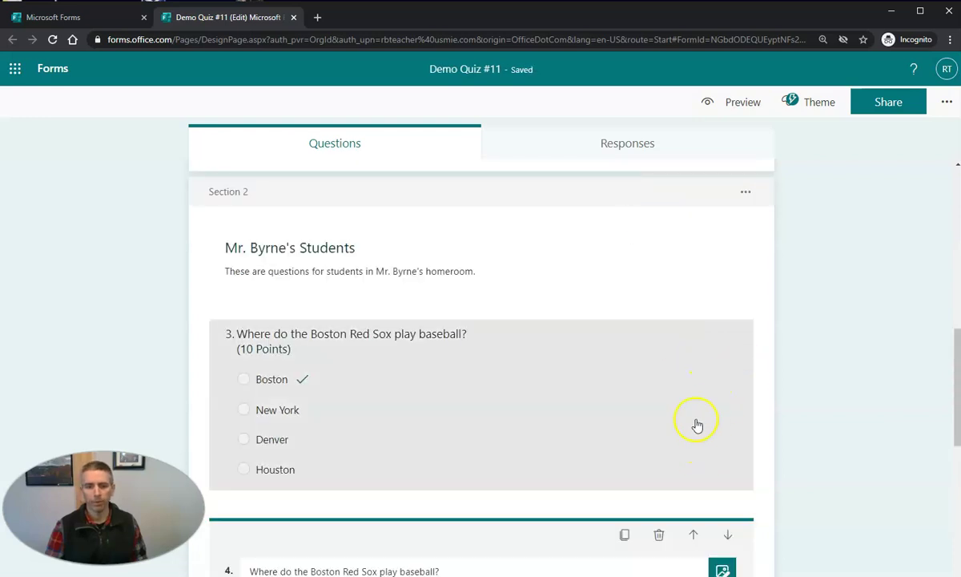
pyautogui.scroll(-3, 697, 421)
pyautogui.click(728, 286)
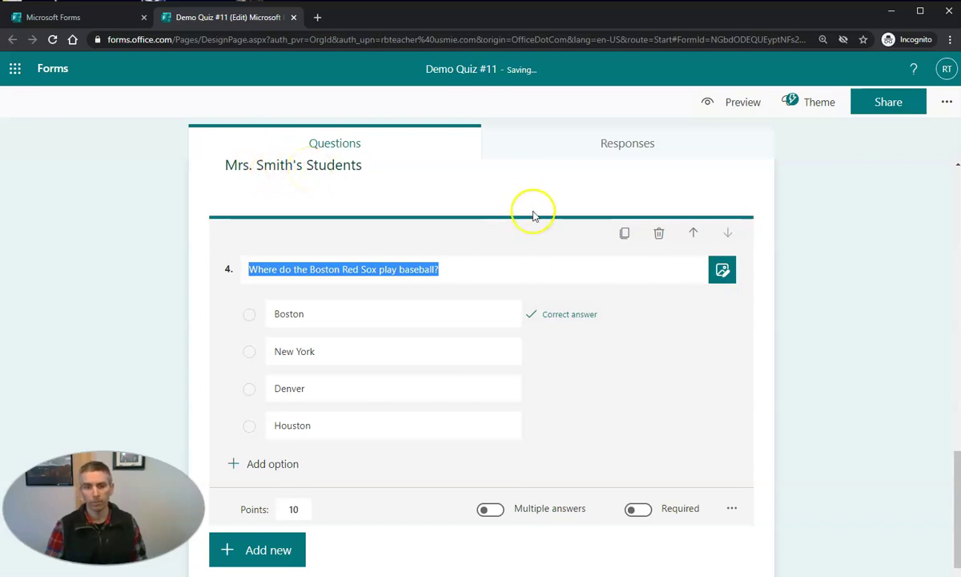
pyautogui.scroll(-1, 513, 385)
# Step: Add Section 4 after question 4 and title it 'Ms. Jones'
pyautogui.click(237, 519)
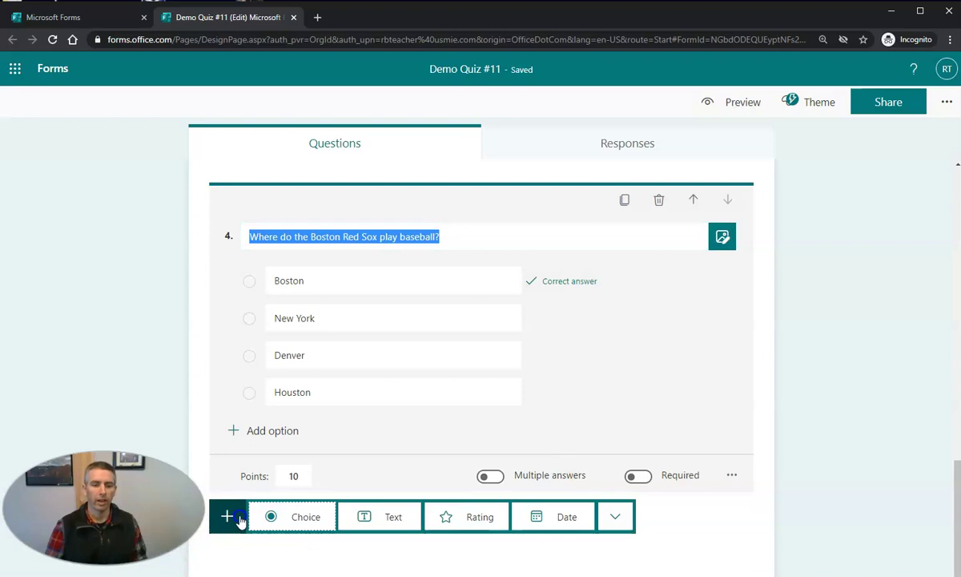
pyautogui.click(616, 517)
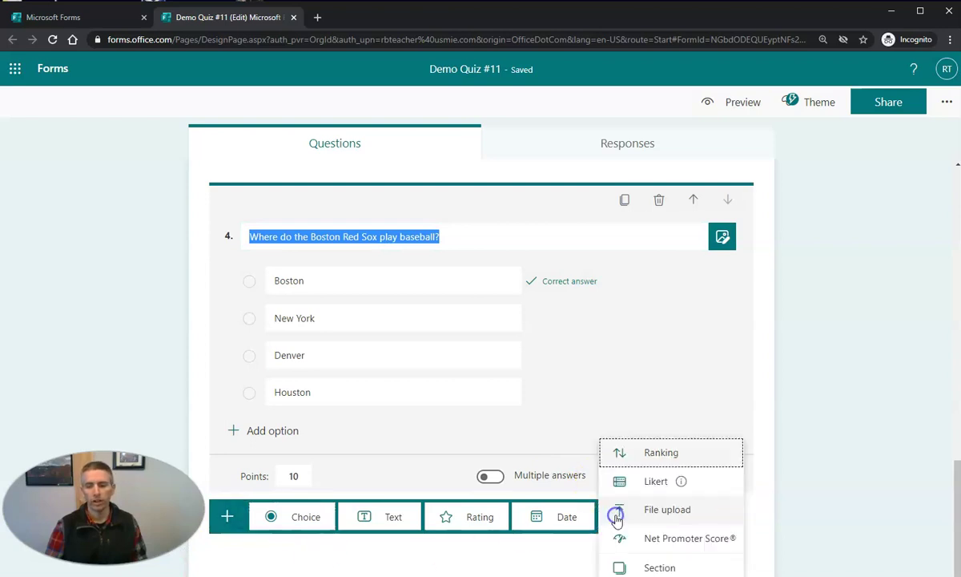
pyautogui.click(675, 566)
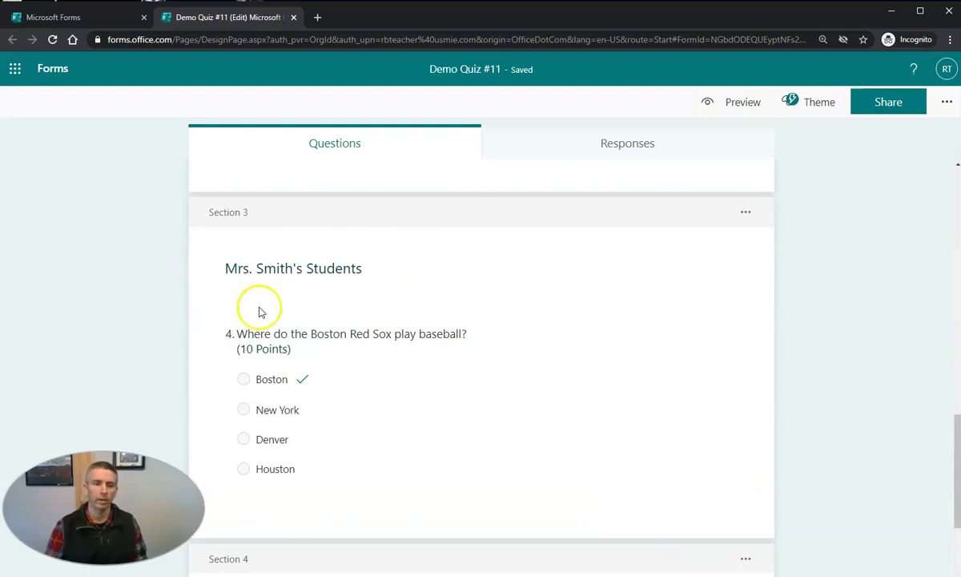
pyautogui.scroll(5, 240, 325)
pyautogui.scroll(4, 224, 332)
pyautogui.scroll(-5, 228, 336)
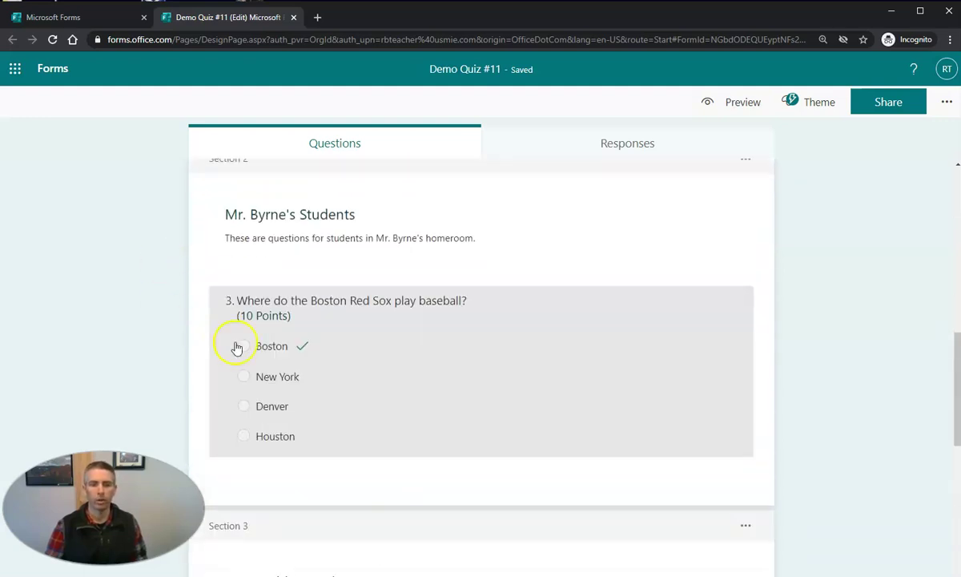
pyautogui.scroll(-4, 264, 360)
pyautogui.scroll(-2, 312, 377)
pyautogui.click(312, 427)
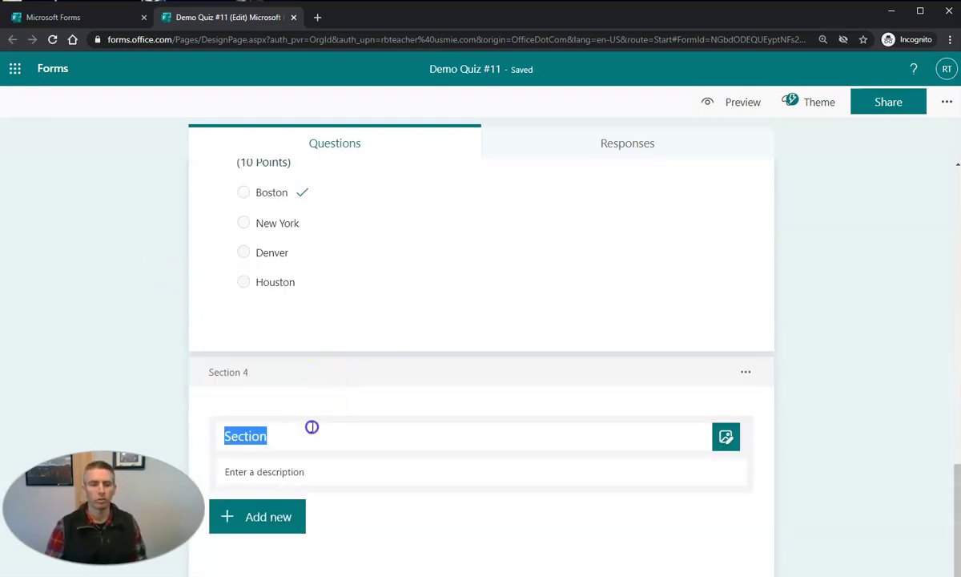
pyautogui.write('Ms. Jones')
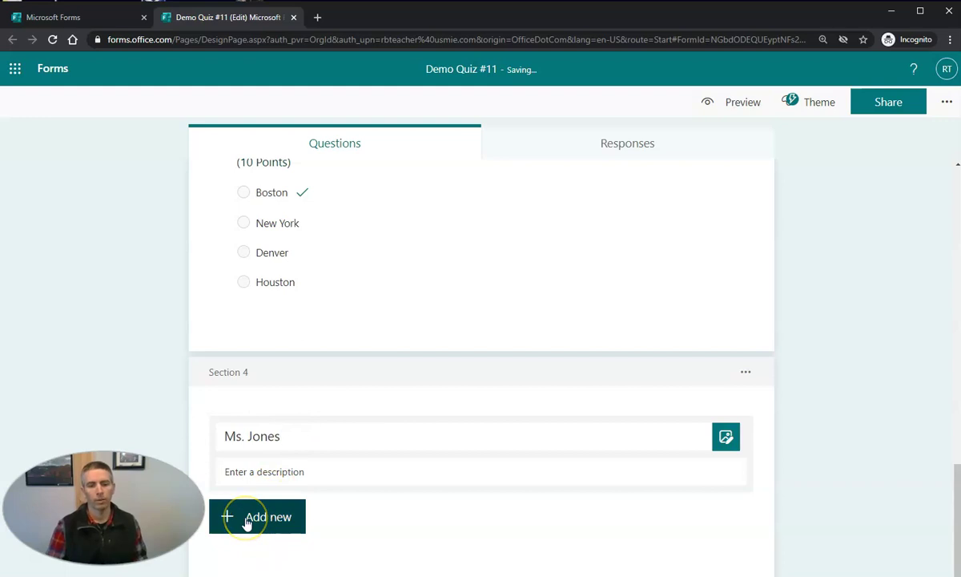
# Step: Duplicate question 4 and move the copy into the Ms. Jones section as question 5
pyautogui.click(658, 196)
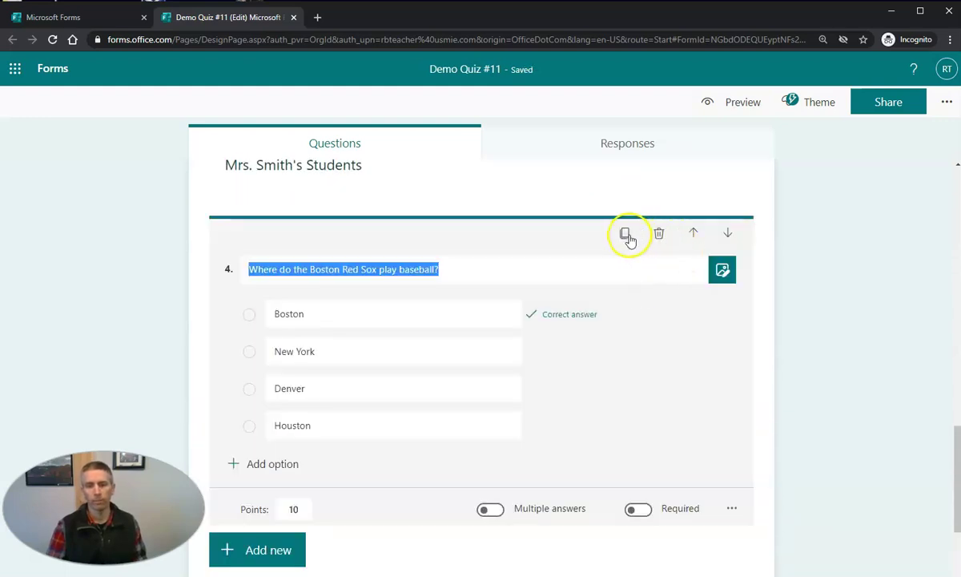
pyautogui.click(625, 233)
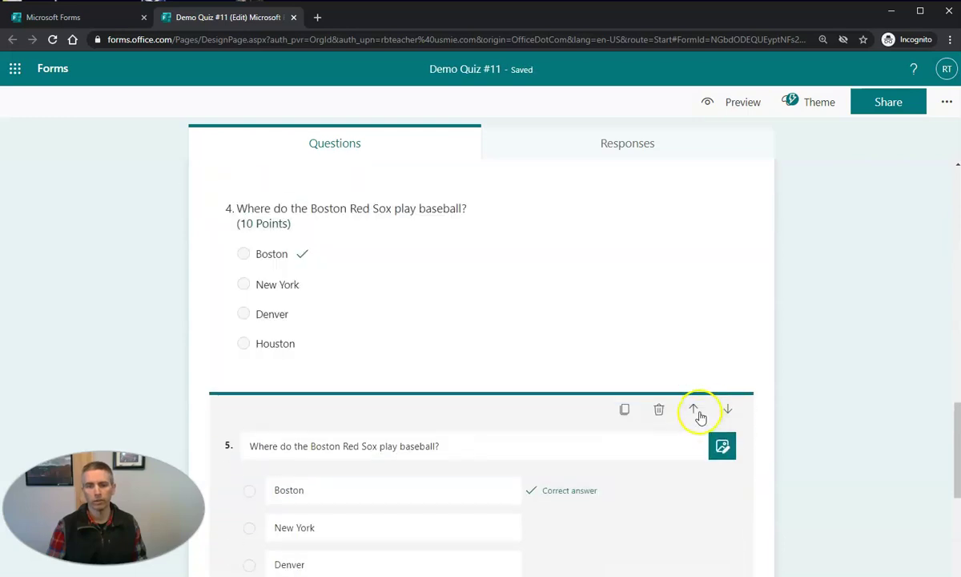
pyautogui.click(729, 408)
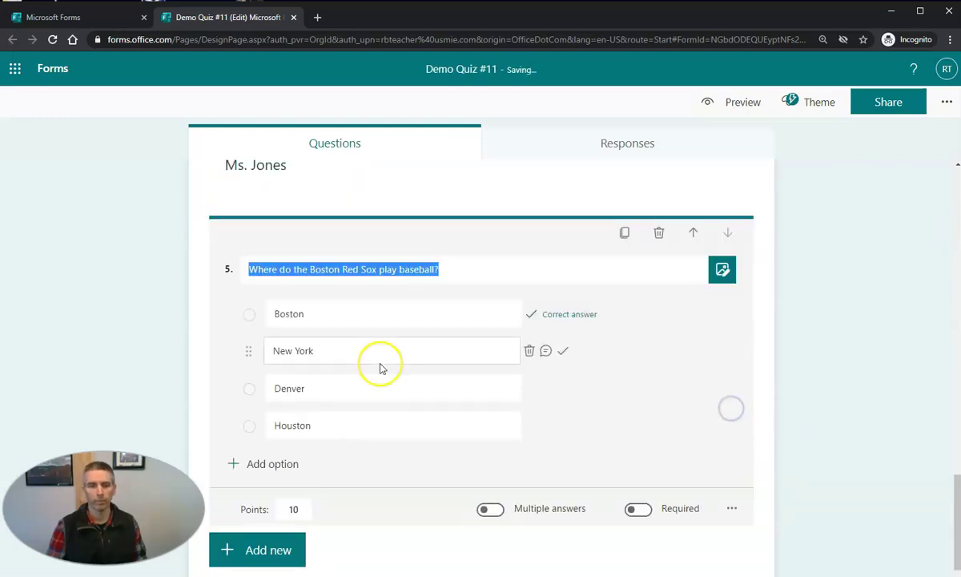
pyautogui.scroll(5, 336, 400)
pyautogui.scroll(5, 241, 417)
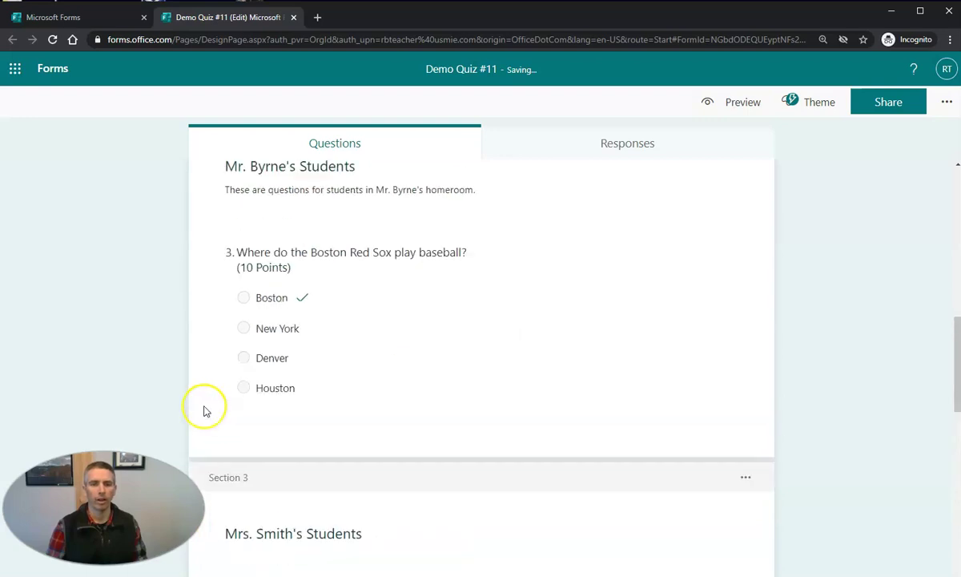
pyautogui.scroll(5, 203, 407)
pyautogui.scroll(-2, 204, 407)
pyautogui.scroll(-1, 241, 417)
pyautogui.scroll(-10, 345, 444)
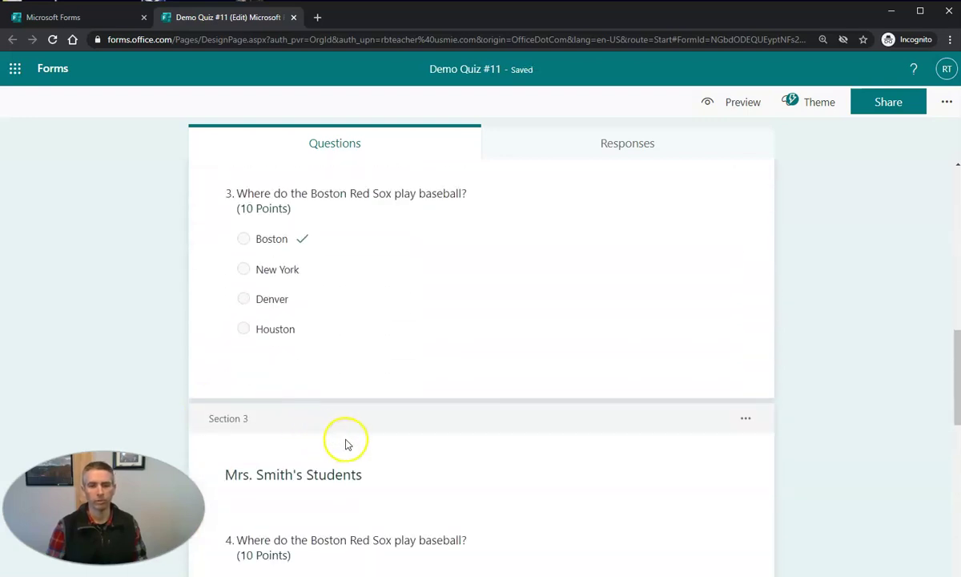
pyautogui.scroll(-5, 390, 450)
pyautogui.scroll(-5, 390, 453)
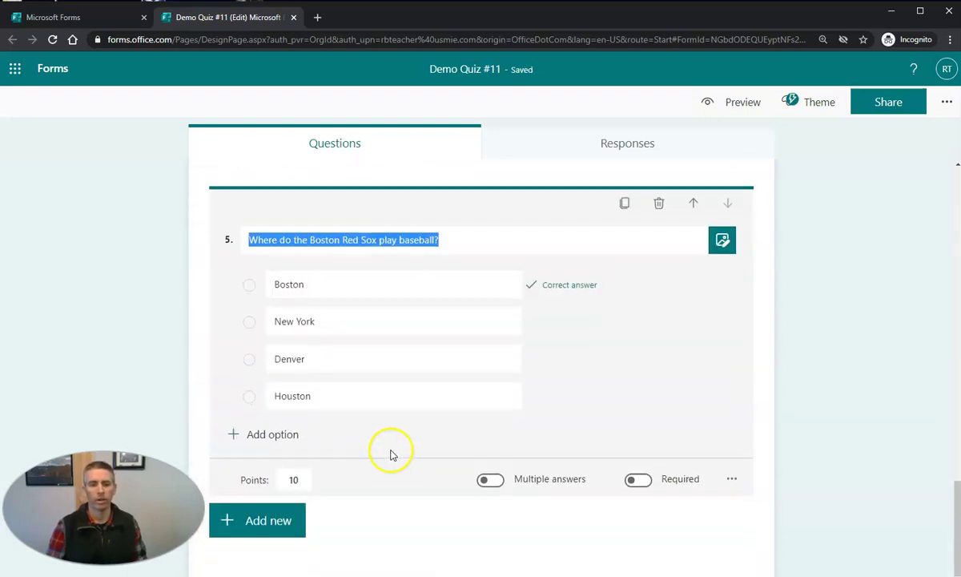
# Step: Add Section 5 after question 5 and title it 'Mr. Smith'
pyautogui.click(247, 518)
pyautogui.click(617, 517)
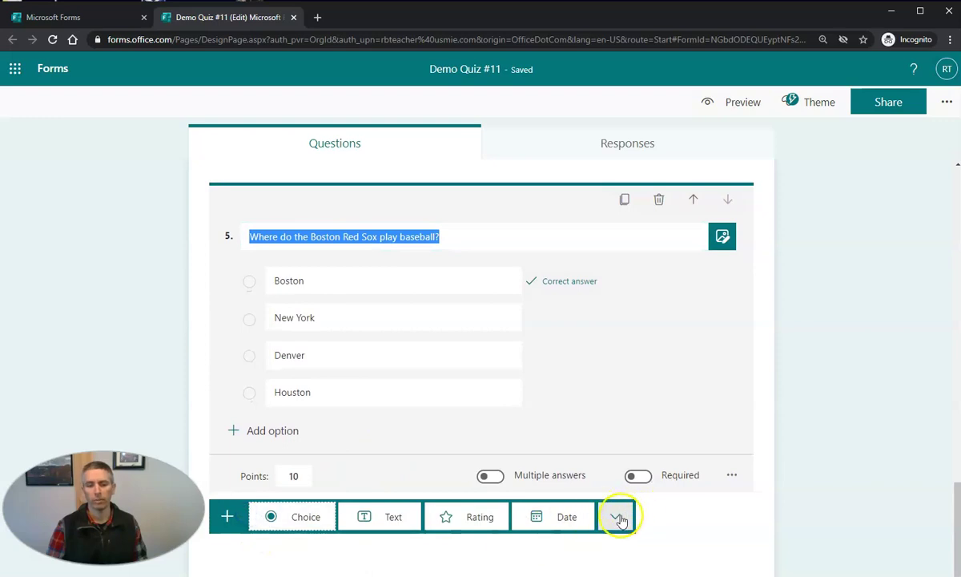
pyautogui.click(661, 565)
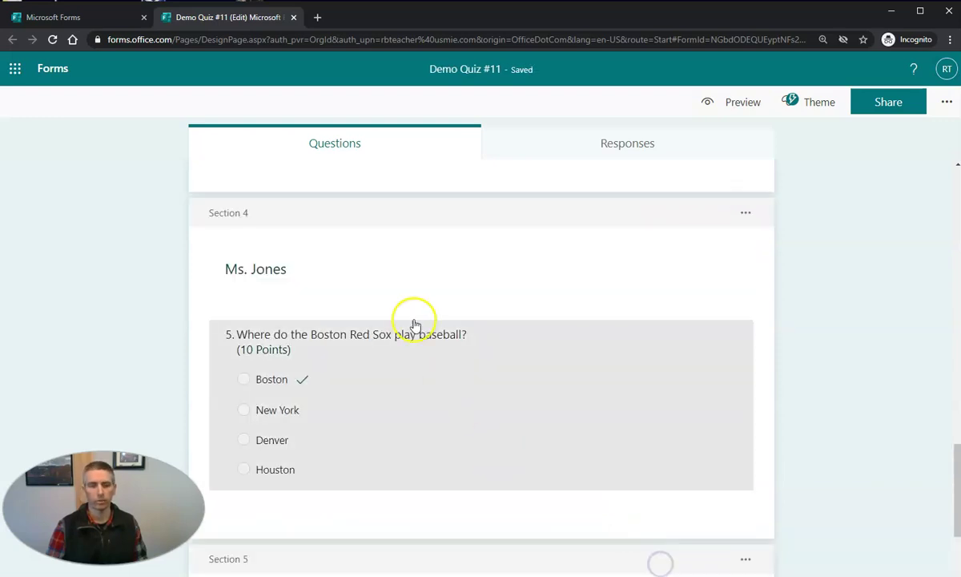
pyautogui.doubleClick(311, 435)
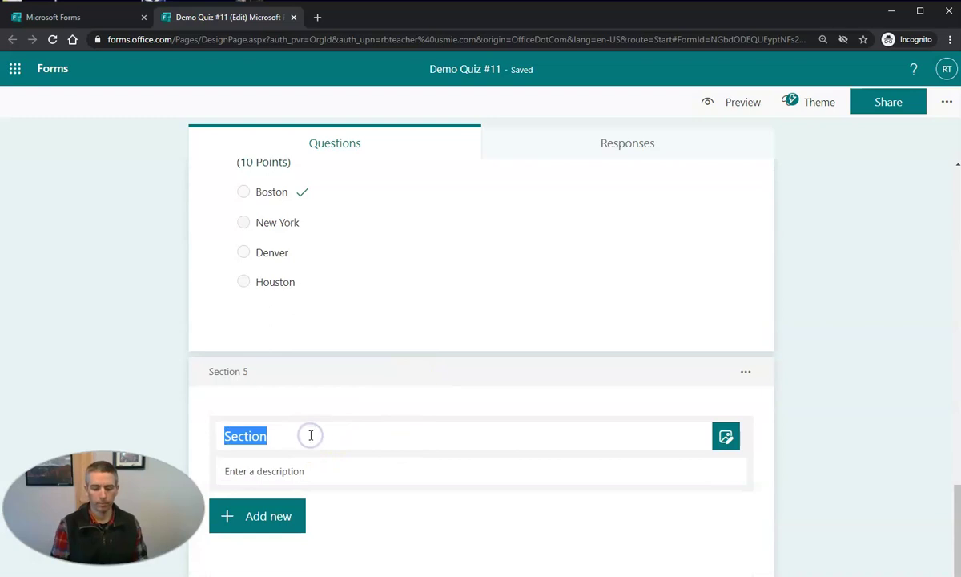
pyautogui.write('Mr. Smith')
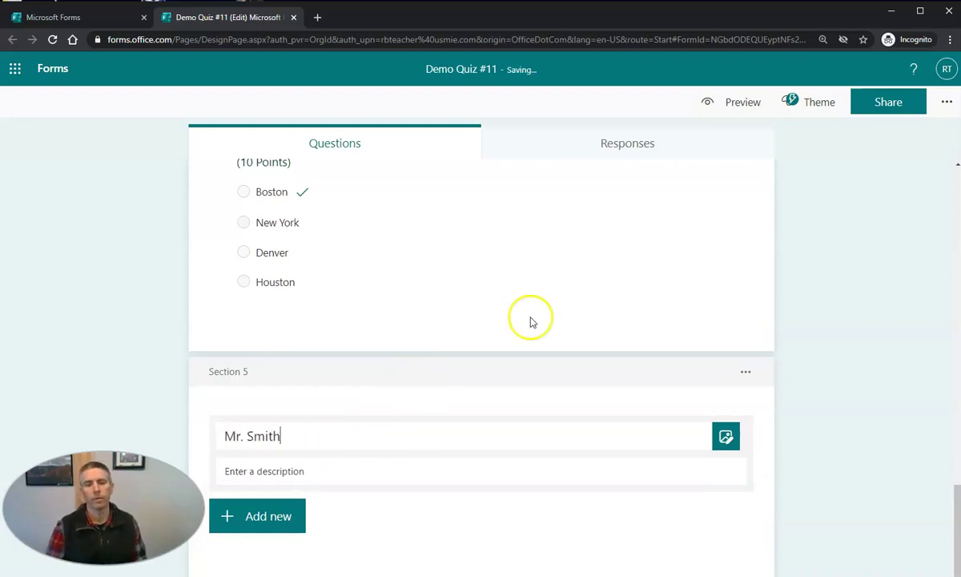
# Step: Duplicate question 5 and move the copy into the Mr. Smith section as question 6
pyautogui.scroll(2, 597, 249)
pyautogui.click(590, 279)
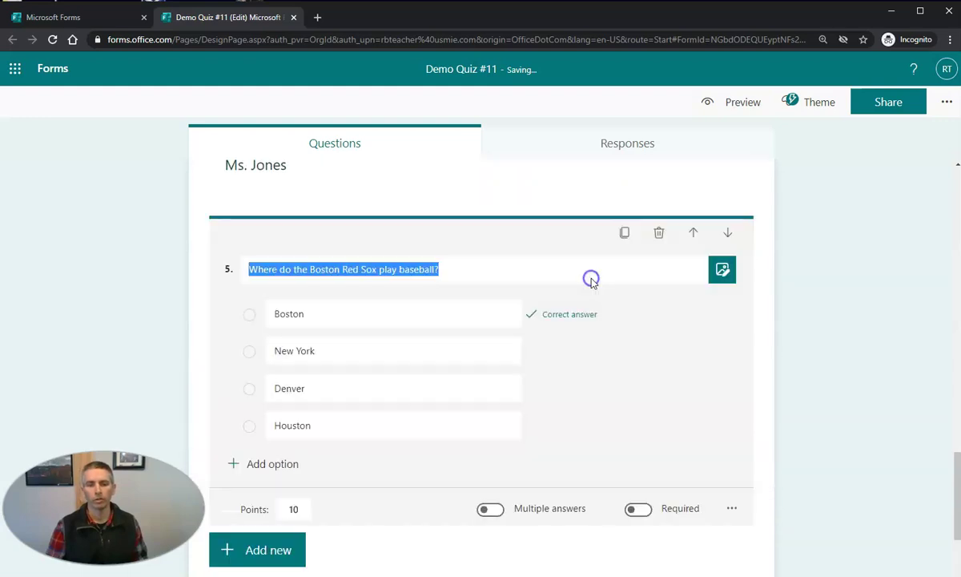
pyautogui.click(623, 234)
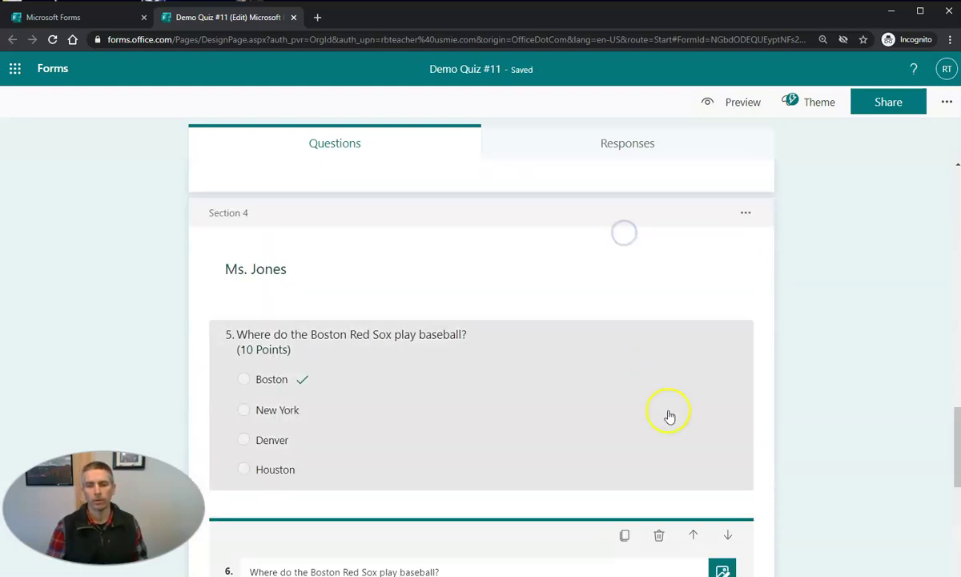
pyautogui.click(729, 225)
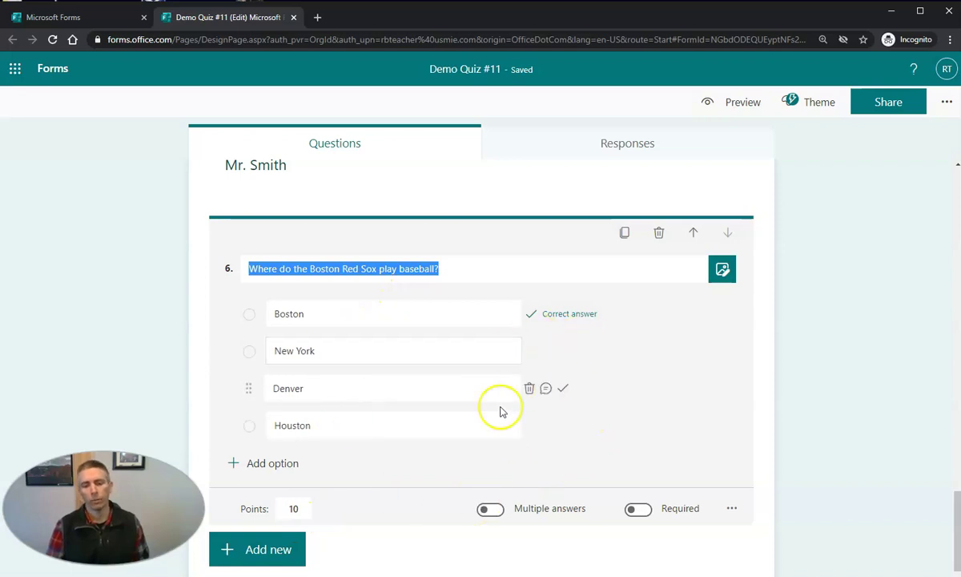
pyautogui.scroll(3, 184, 364)
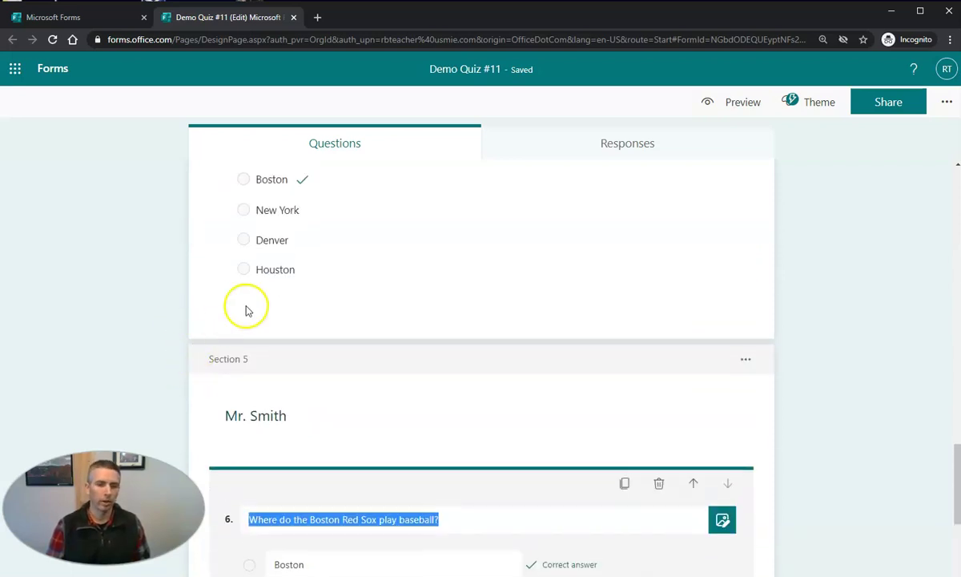
pyautogui.scroll(1, 545, 344)
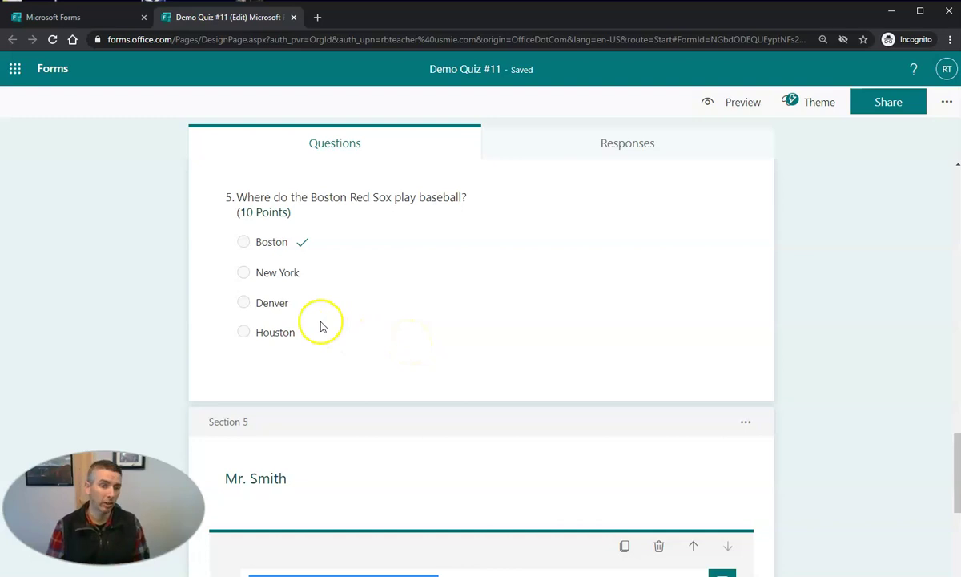
pyautogui.scroll(3, 343, 357)
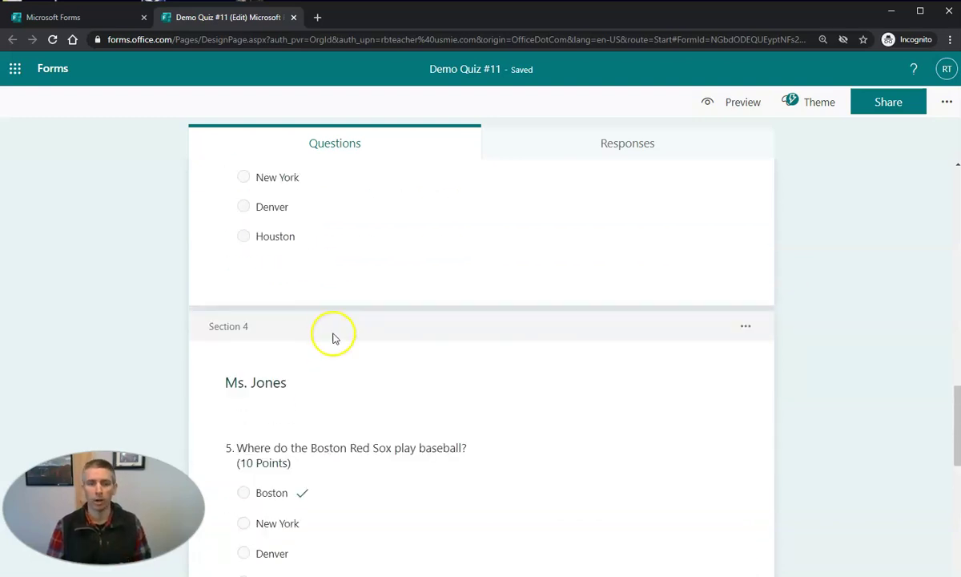
pyautogui.scroll(1, 335, 336)
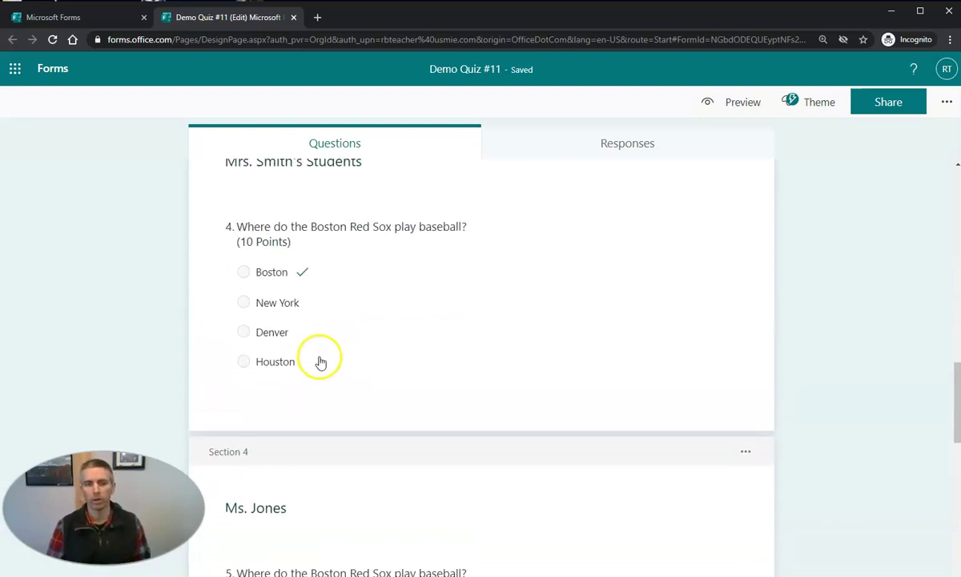
pyautogui.scroll(3, 351, 370)
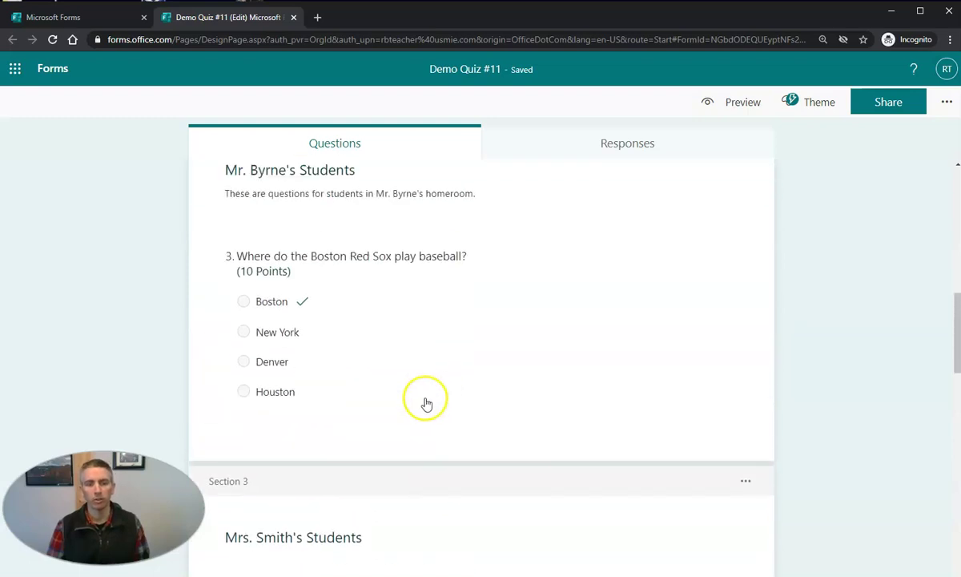
pyautogui.scroll(2, 424, 401)
pyautogui.scroll(2, 427, 438)
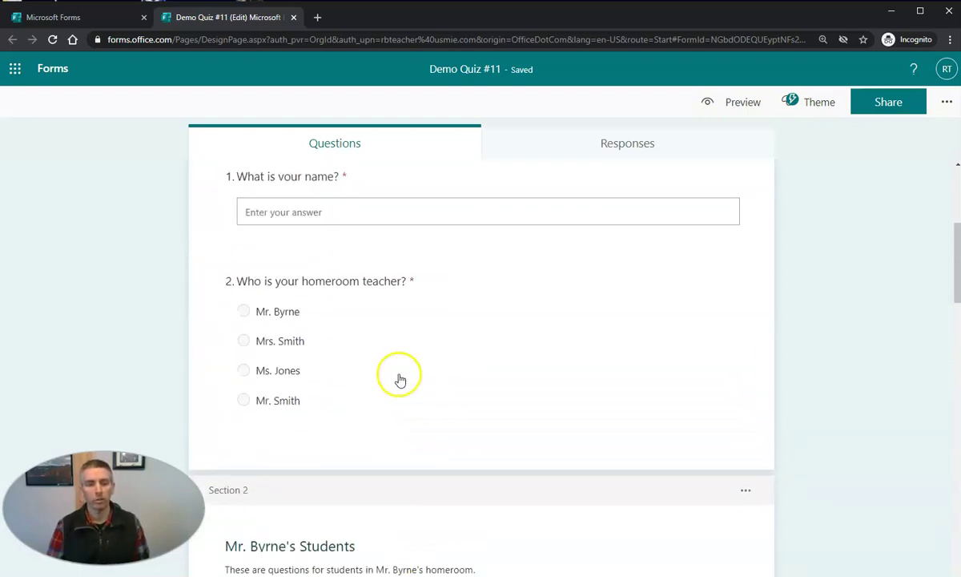
pyautogui.scroll(-1, 397, 377)
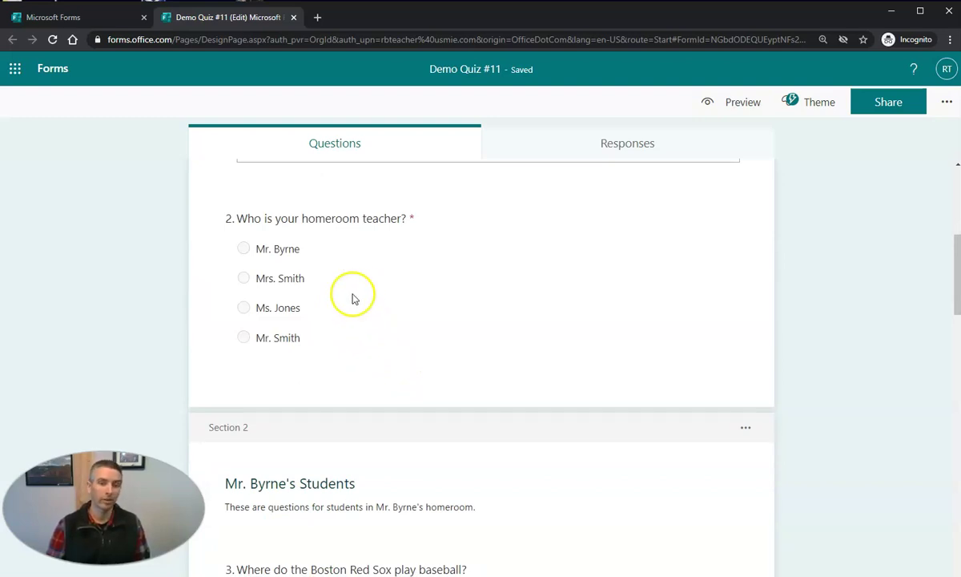
pyautogui.scroll(-2, 373, 417)
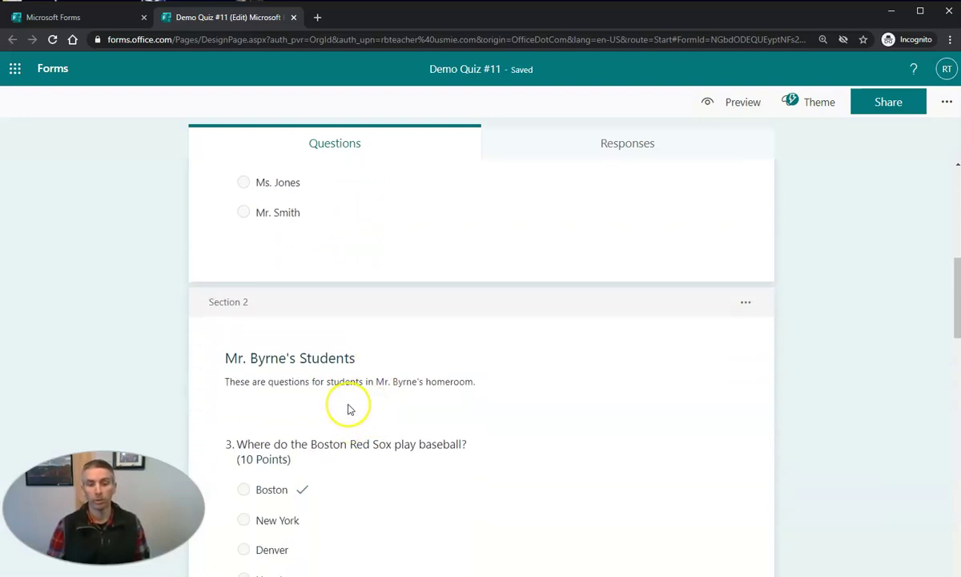
pyautogui.scroll(3, 350, 409)
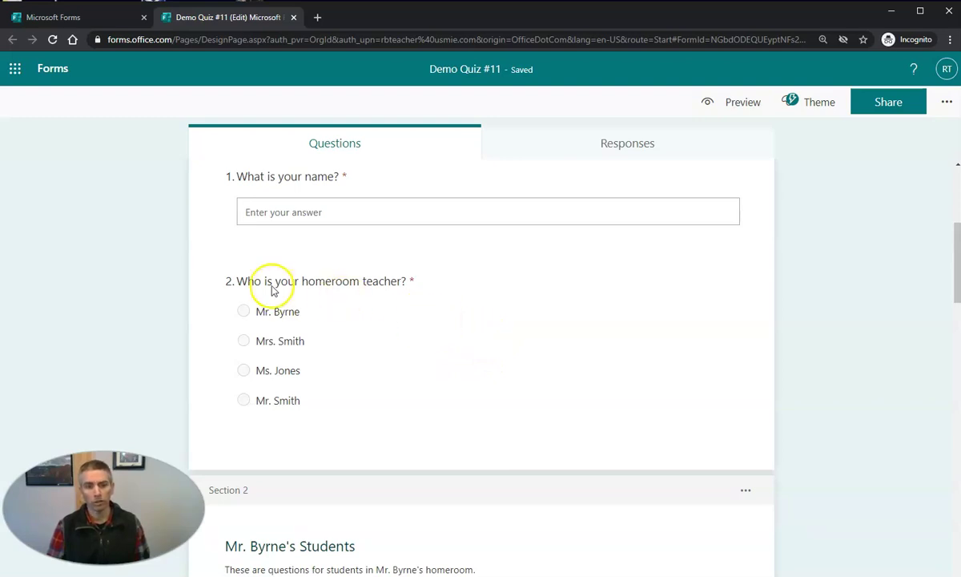
# Step: Choose Add branching from the homeroom teacher question's more-settings menu
pyautogui.click(535, 364)
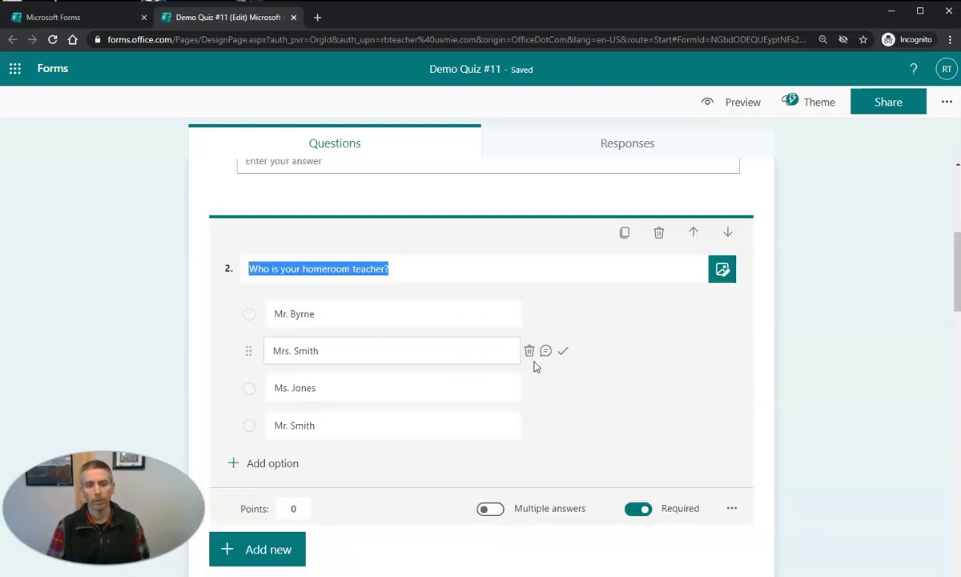
pyautogui.scroll(-3, 734, 504)
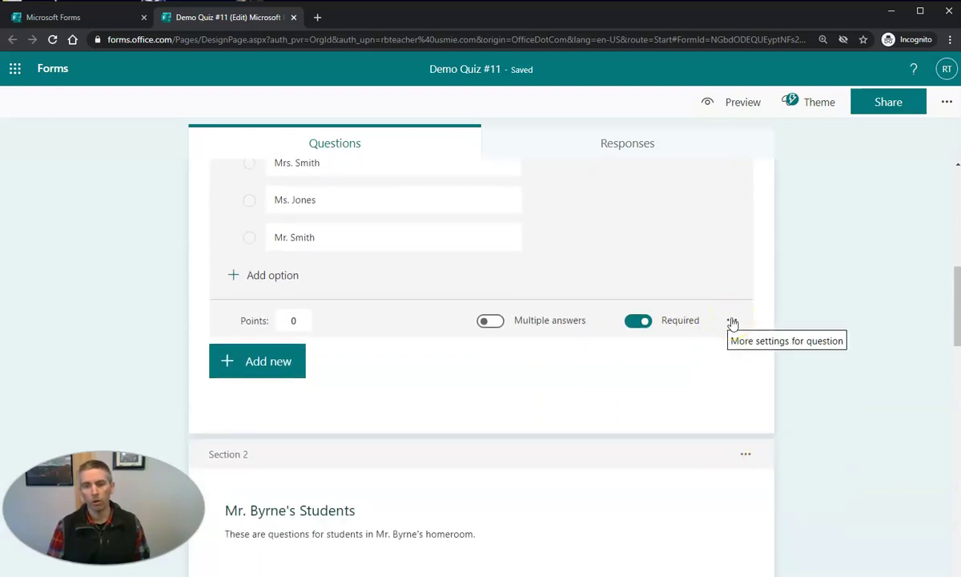
pyautogui.click(732, 321)
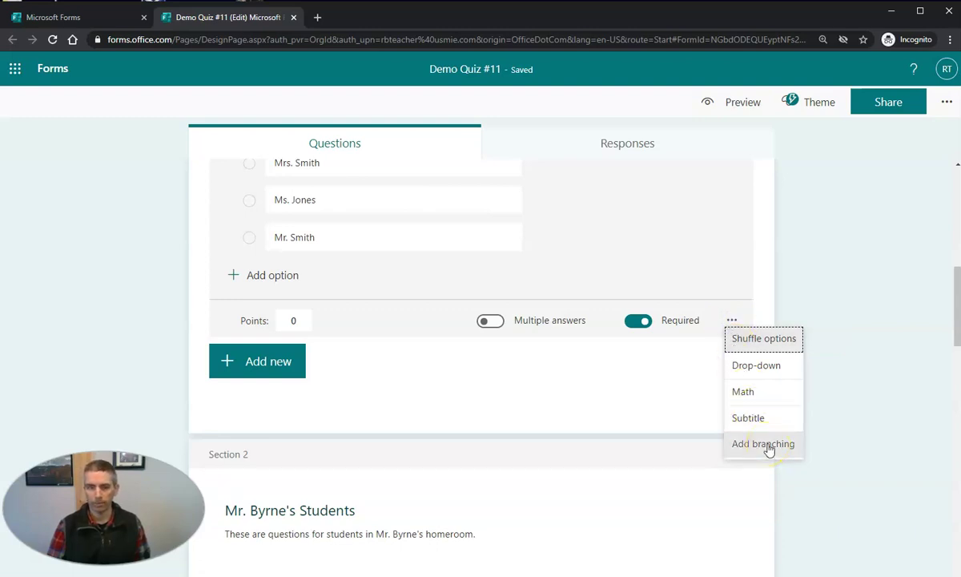
pyautogui.click(769, 444)
pyautogui.scroll(2, 564, 383)
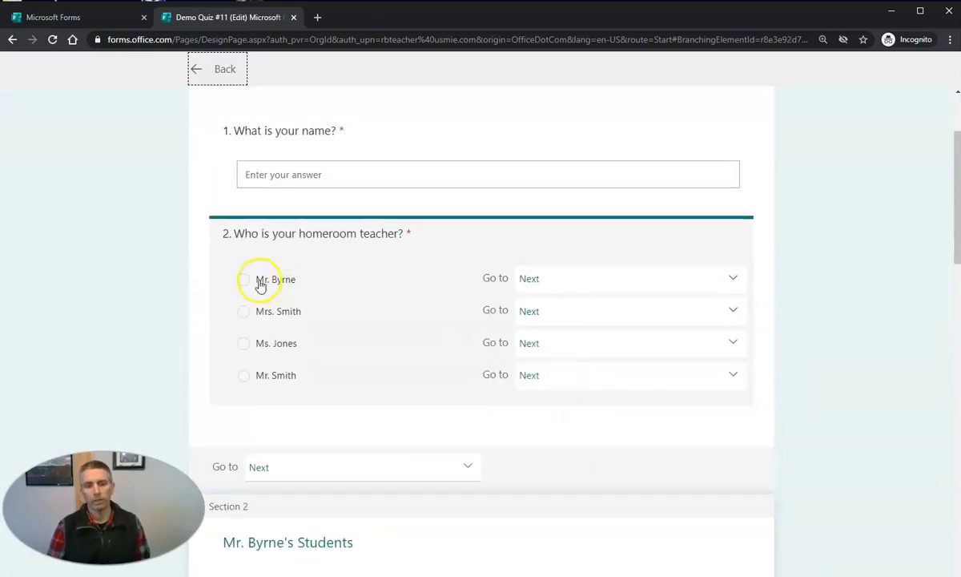
# Step: Route Mr. Byrne to Section 2 and Mrs. Smith to Section 3
pyautogui.click(569, 287)
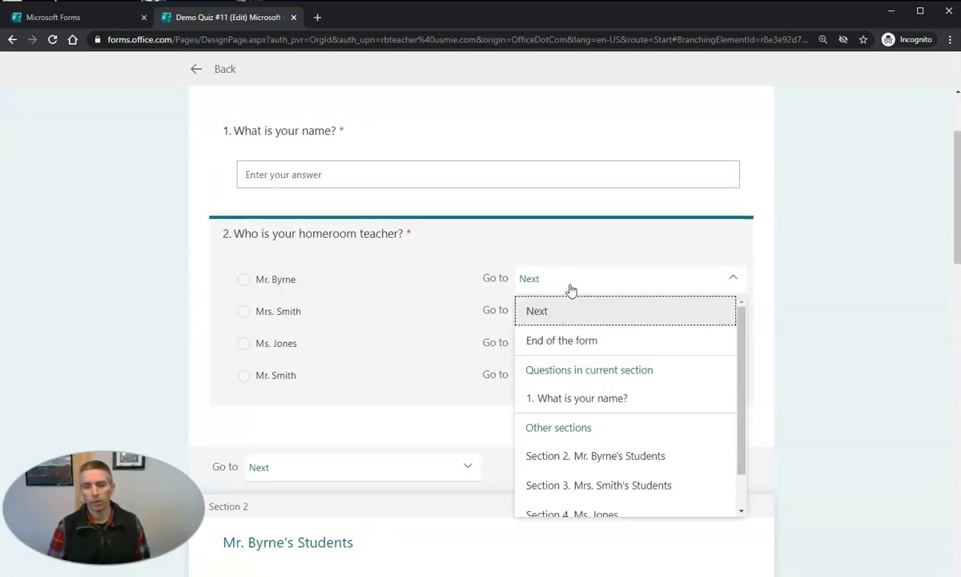
pyautogui.click(629, 460)
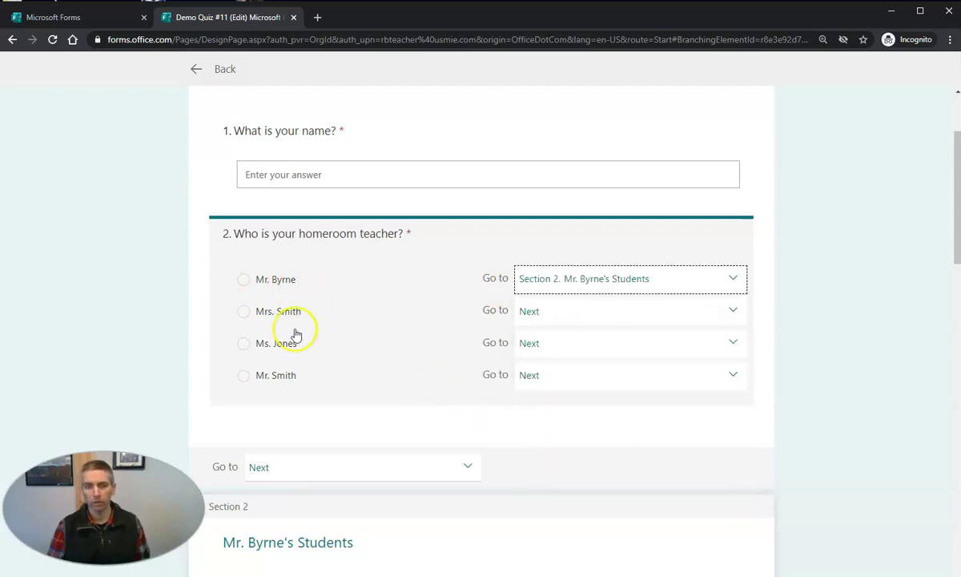
pyautogui.click(561, 314)
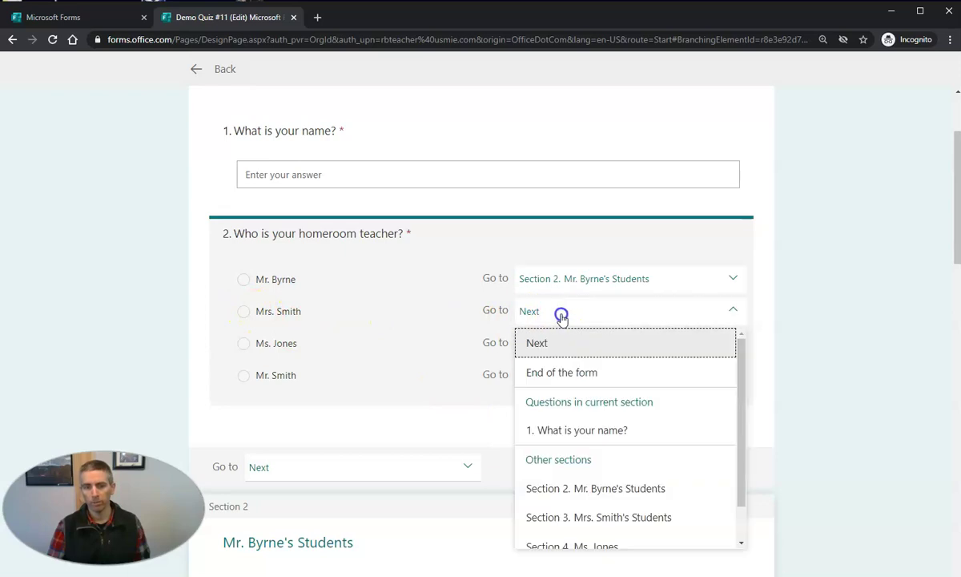
pyautogui.click(635, 517)
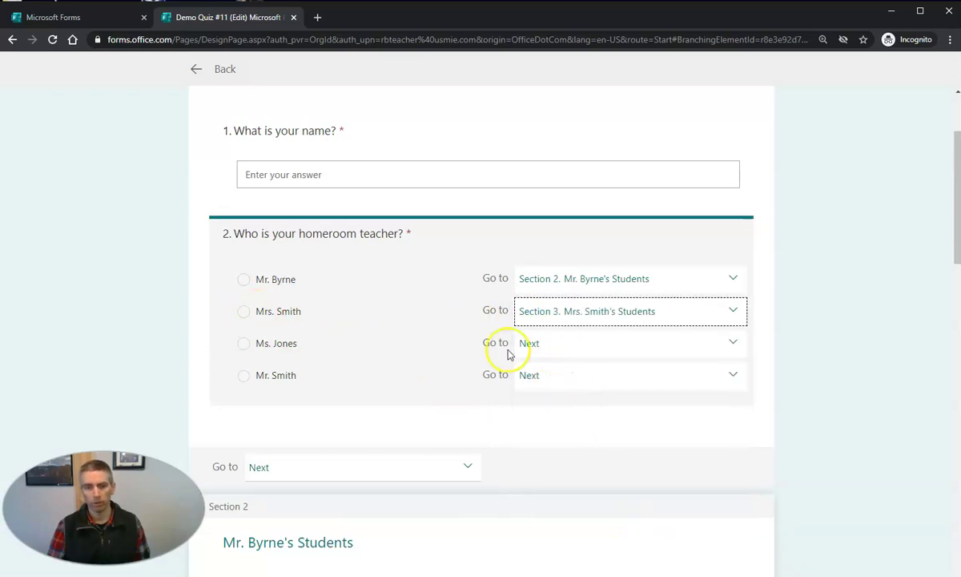
# Step: Route Ms. Jones to Section 4 and Mr. Smith to Section 5
pyautogui.click(577, 348)
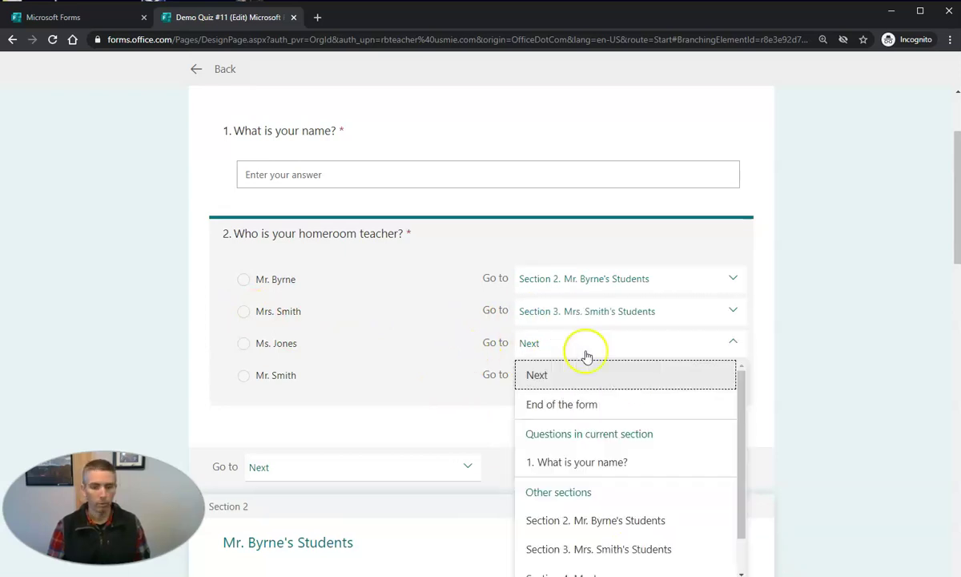
pyautogui.scroll(-2, 639, 473)
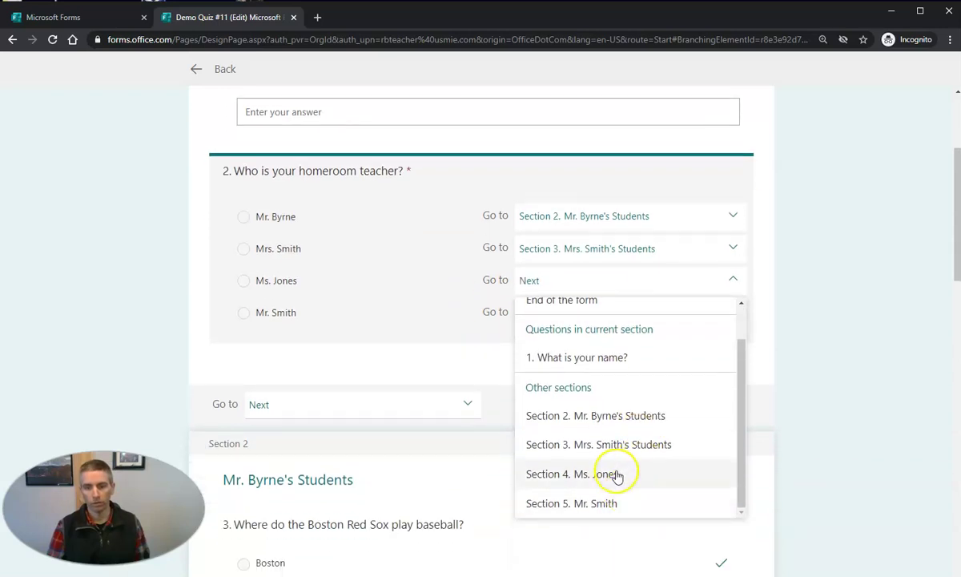
pyautogui.click(617, 472)
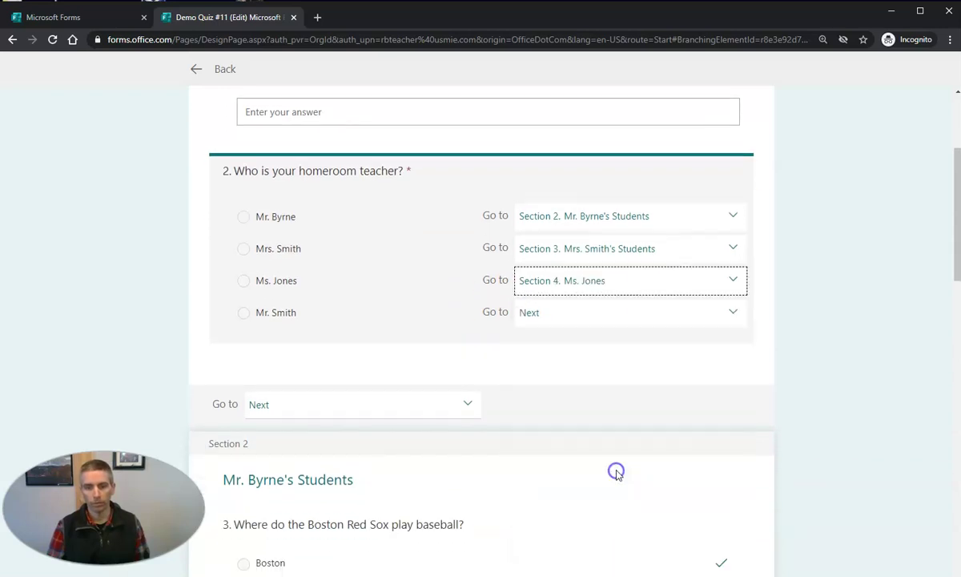
pyautogui.click(567, 319)
pyautogui.scroll(-2, 570, 345)
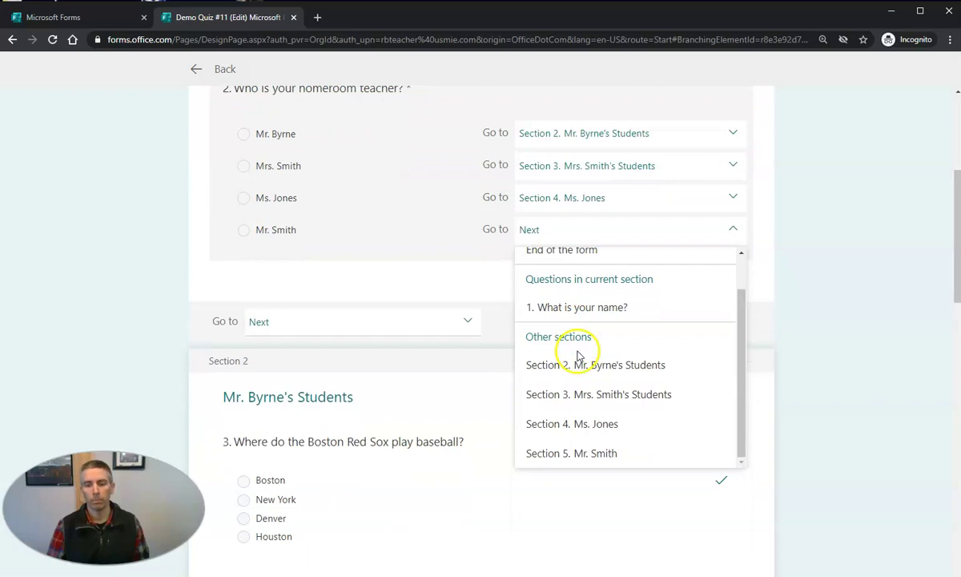
pyautogui.click(607, 408)
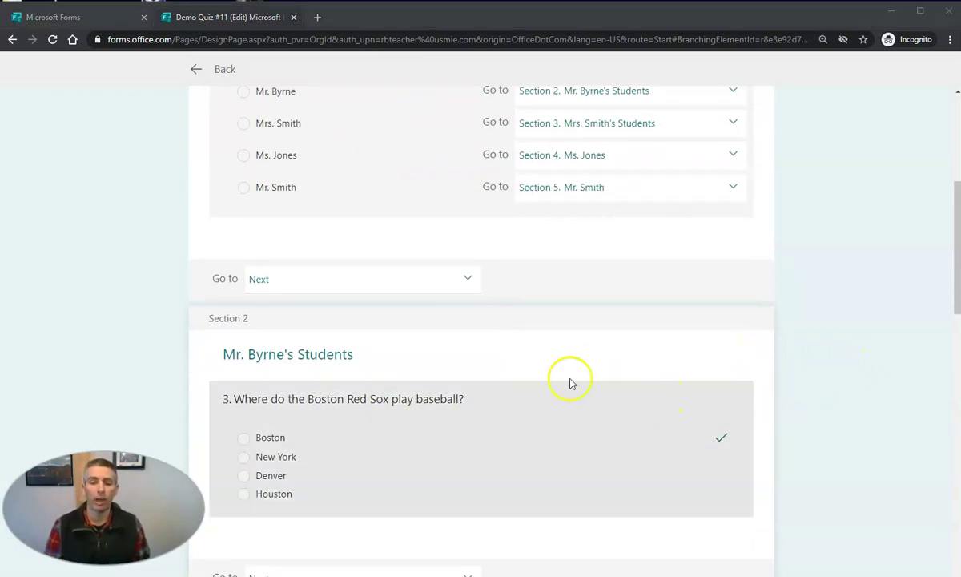
pyautogui.scroll(-4, 841, 408)
pyautogui.scroll(3, 841, 408)
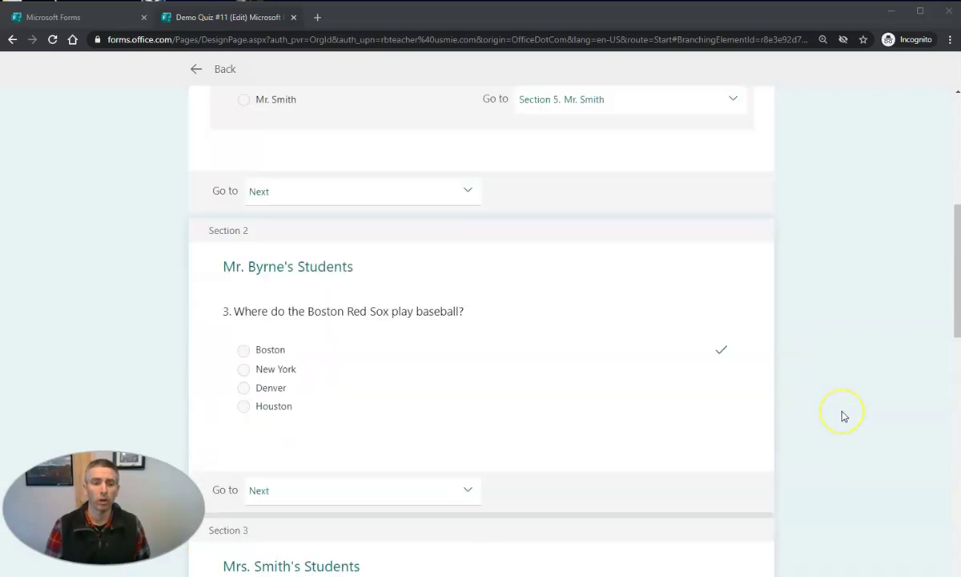
pyautogui.scroll(1, 841, 409)
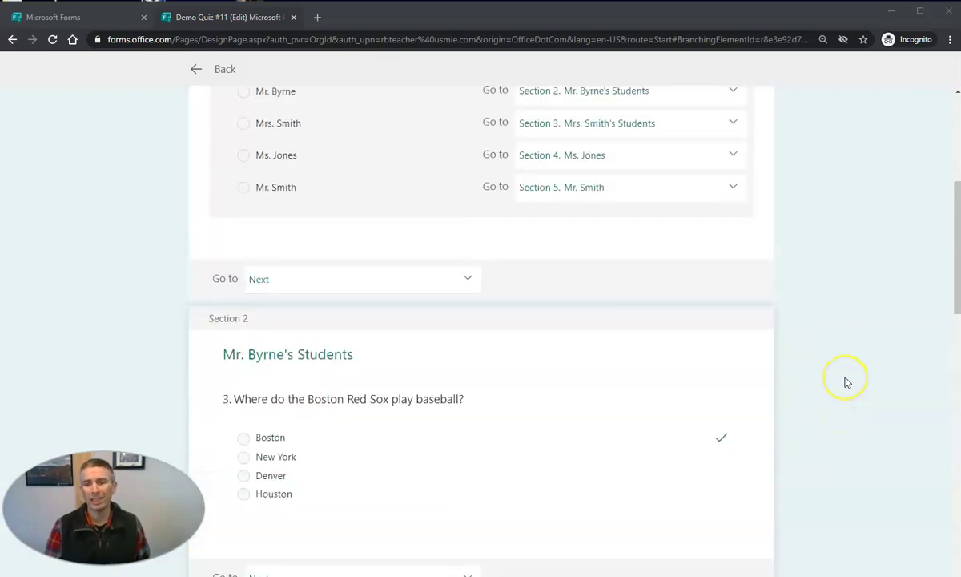
pyautogui.scroll(1, 847, 382)
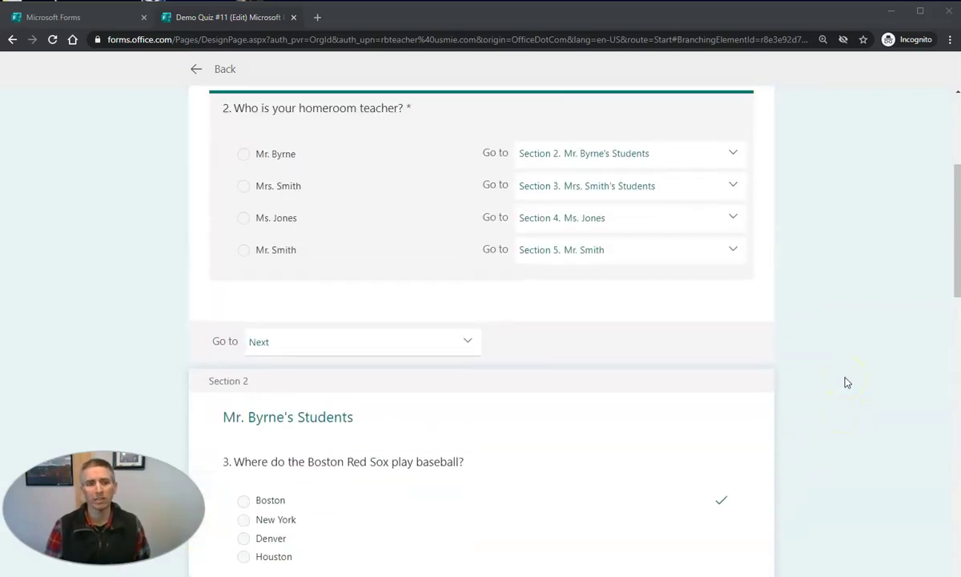
pyautogui.scroll(1, 847, 382)
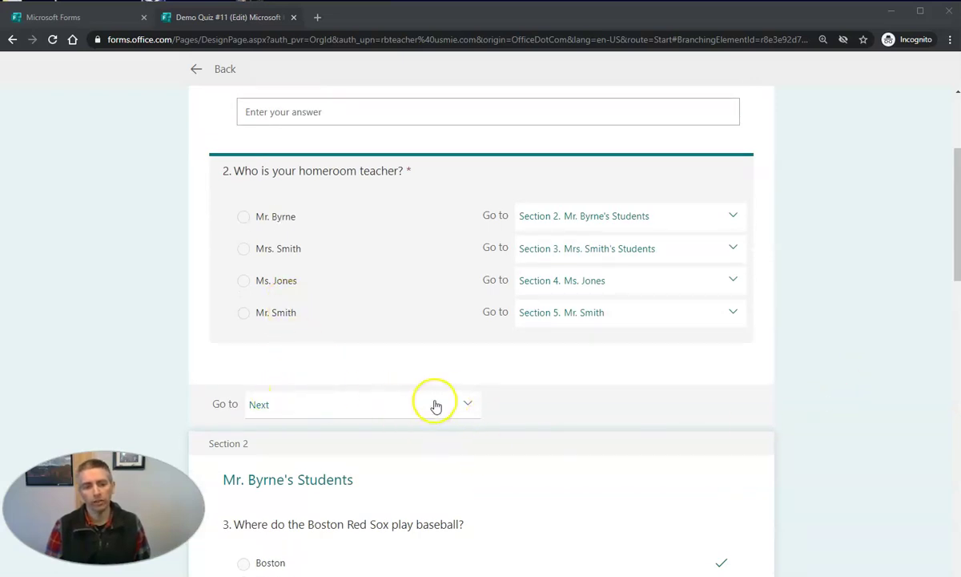
# Step: Set Sections 2 and 3 to go to End of the form
pyautogui.scroll(-4, 464, 401)
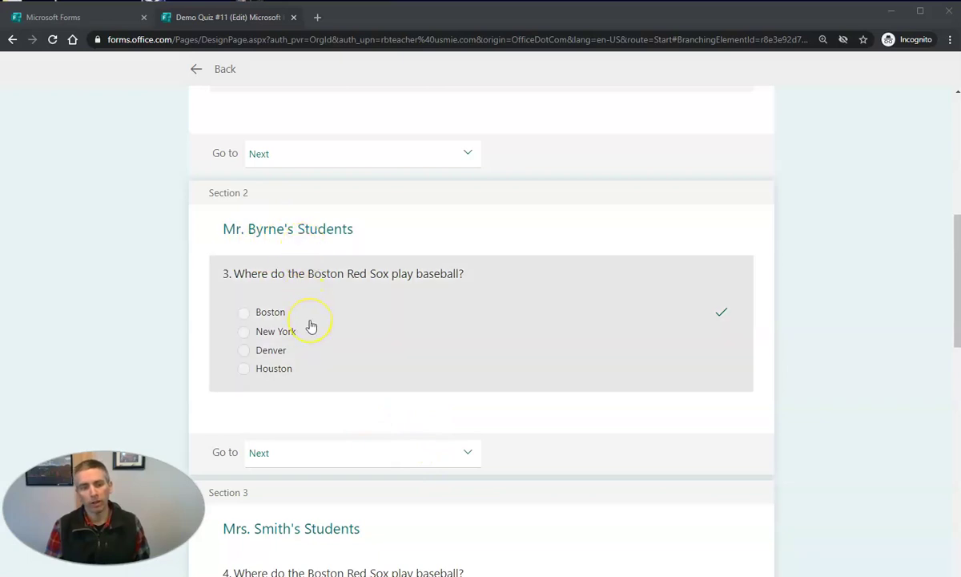
pyautogui.click(418, 452)
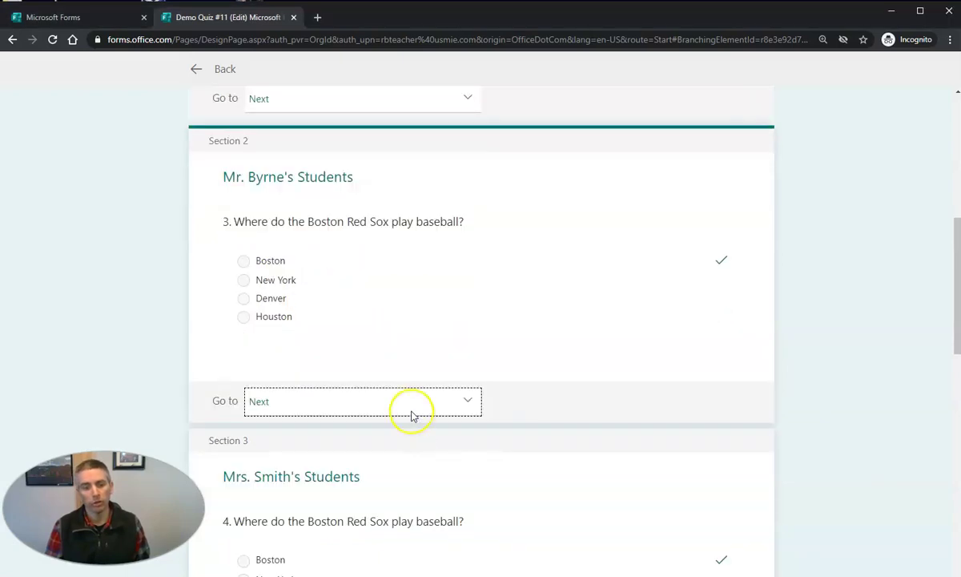
pyautogui.click(412, 413)
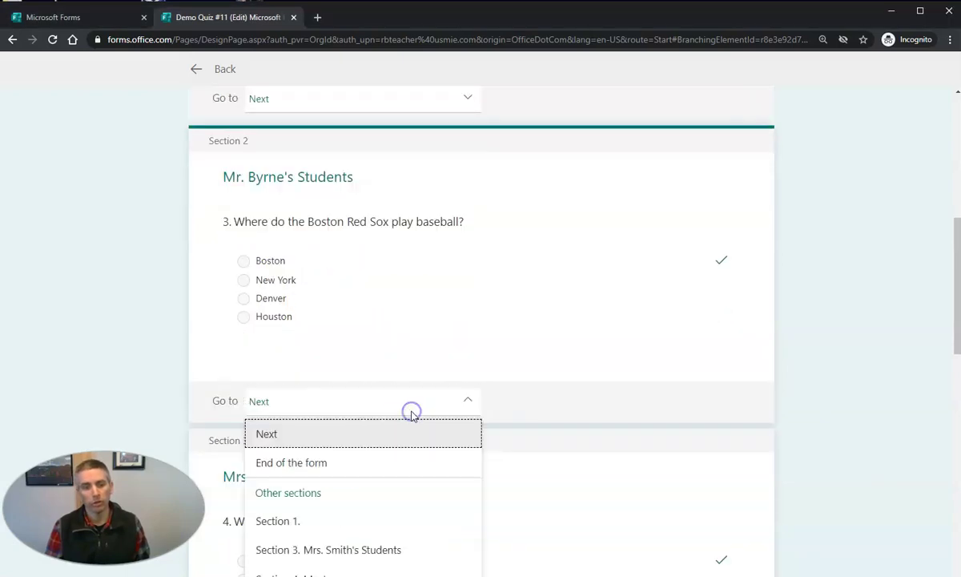
pyautogui.click(305, 462)
pyautogui.scroll(-4, 611, 415)
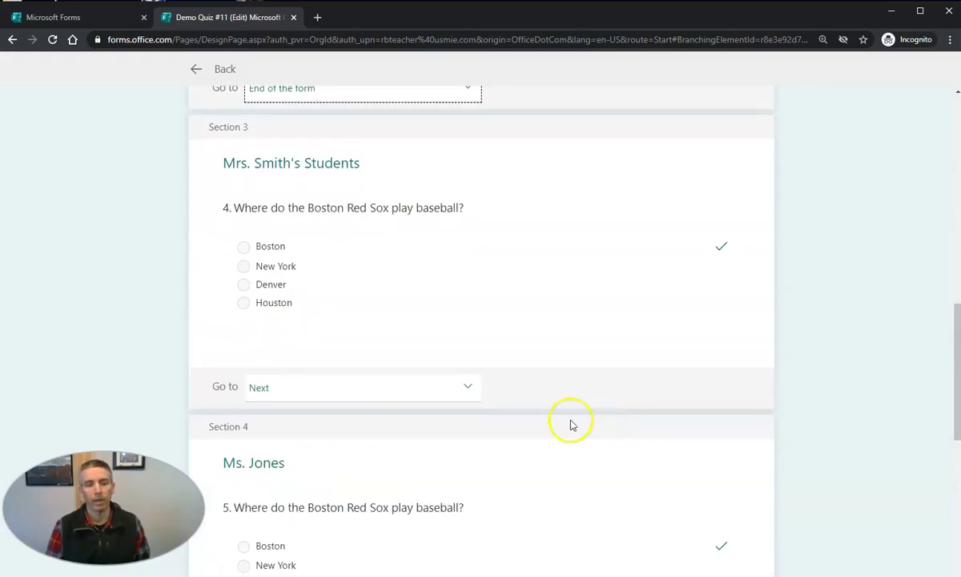
pyautogui.click(359, 389)
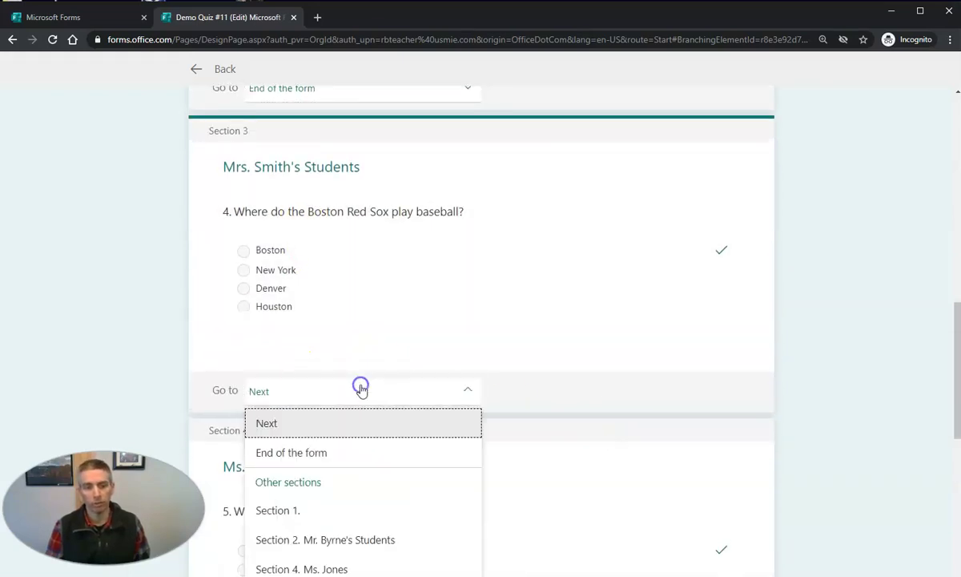
pyautogui.click(322, 453)
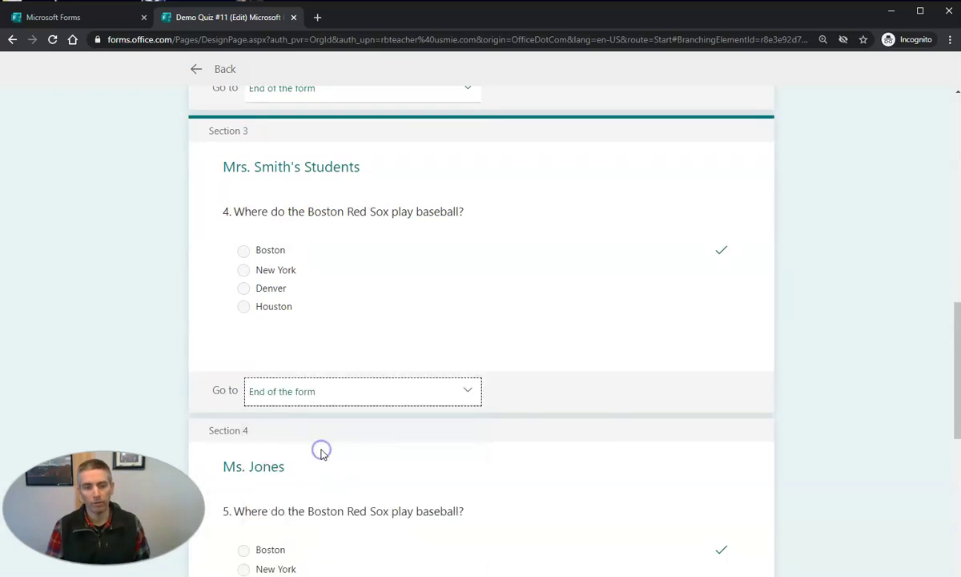
# Step: Set Sections 4 and 5 to go to End of the form
pyautogui.scroll(-2, 433, 384)
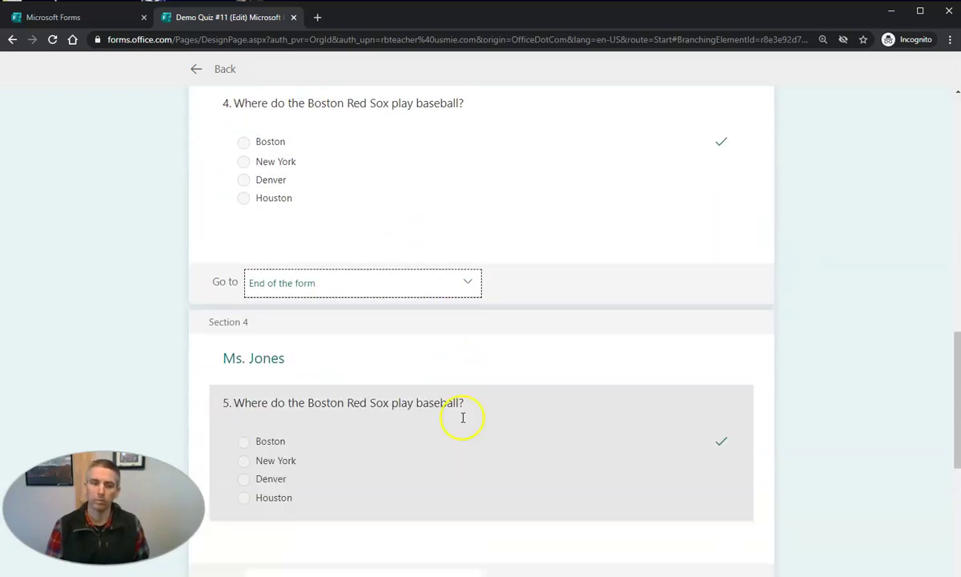
pyautogui.scroll(-3, 360, 498)
pyautogui.click(413, 253)
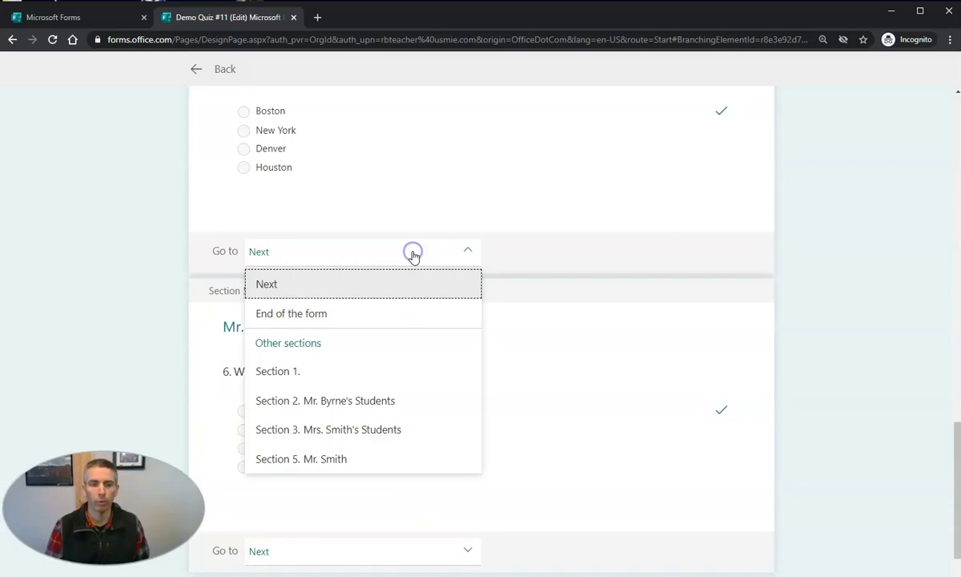
pyautogui.click(322, 313)
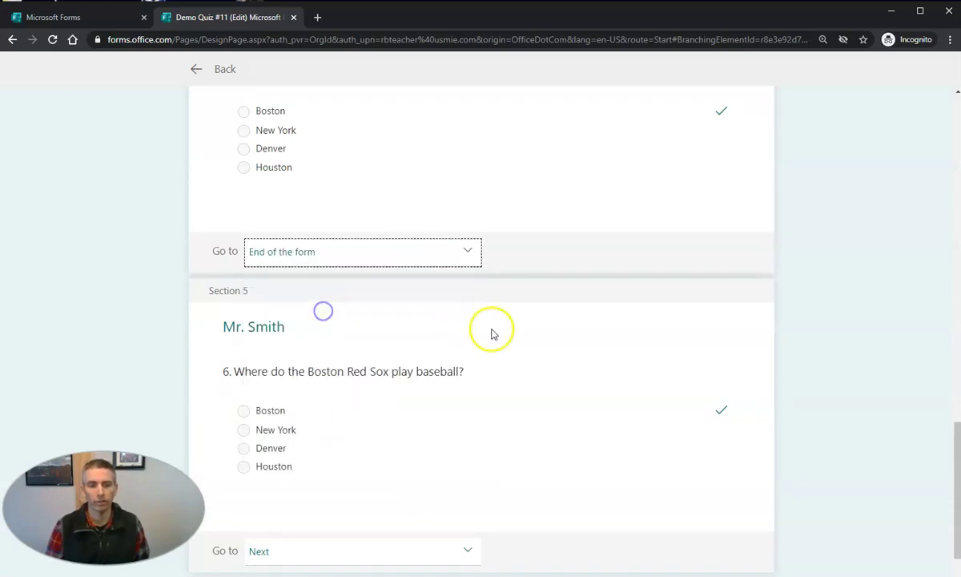
pyautogui.scroll(-1, 461, 455)
pyautogui.click(436, 484)
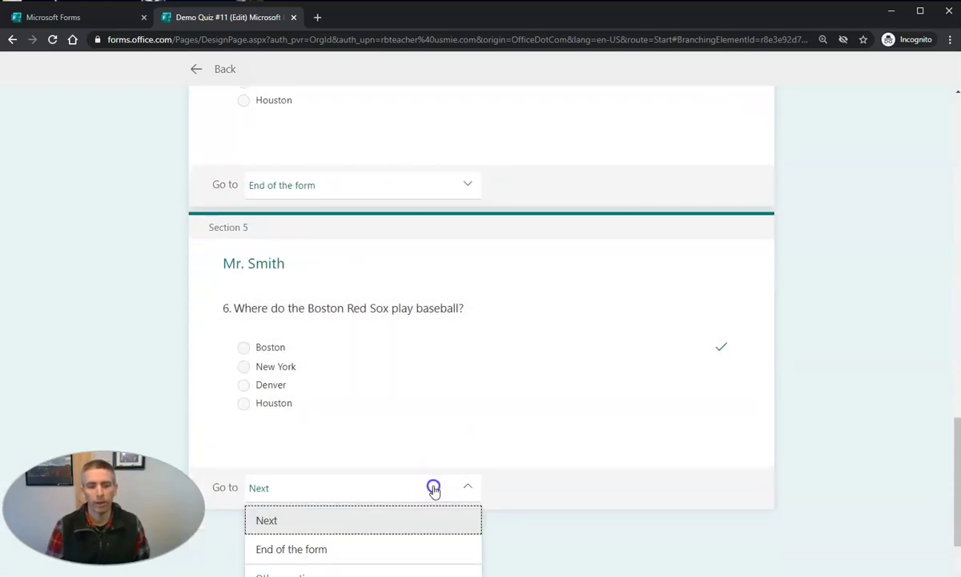
pyautogui.click(404, 548)
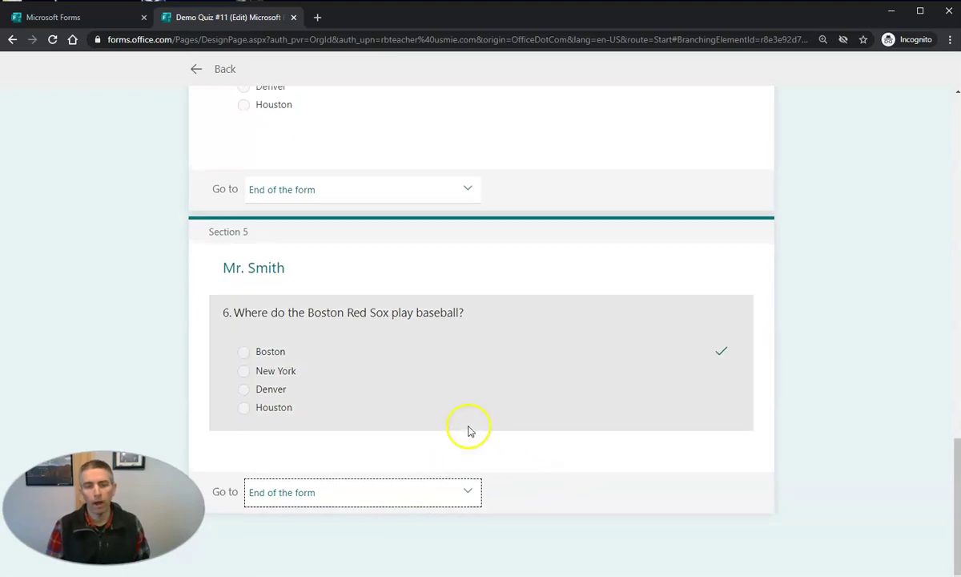
pyautogui.scroll(1, 468, 428)
pyautogui.scroll(4, 502, 419)
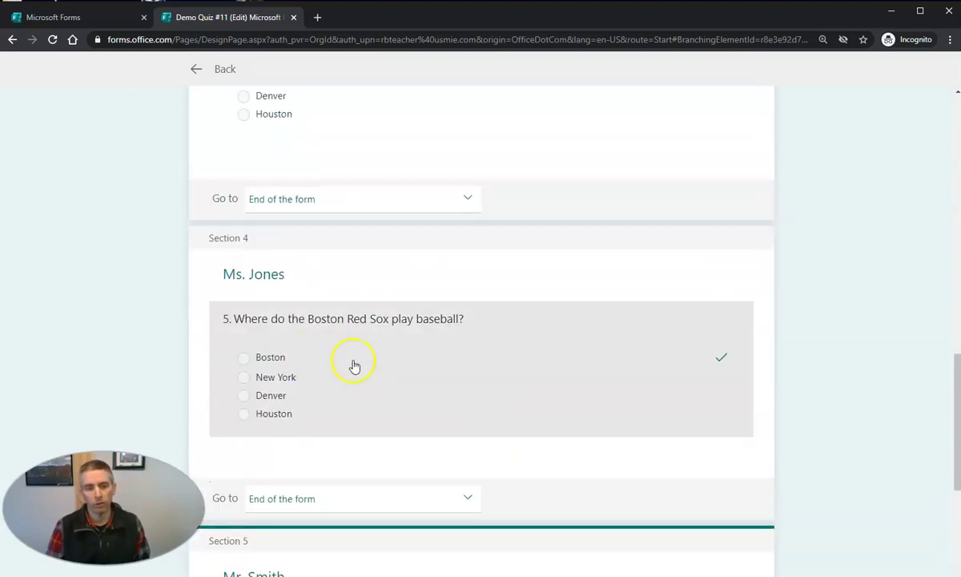
pyautogui.scroll(3, 355, 366)
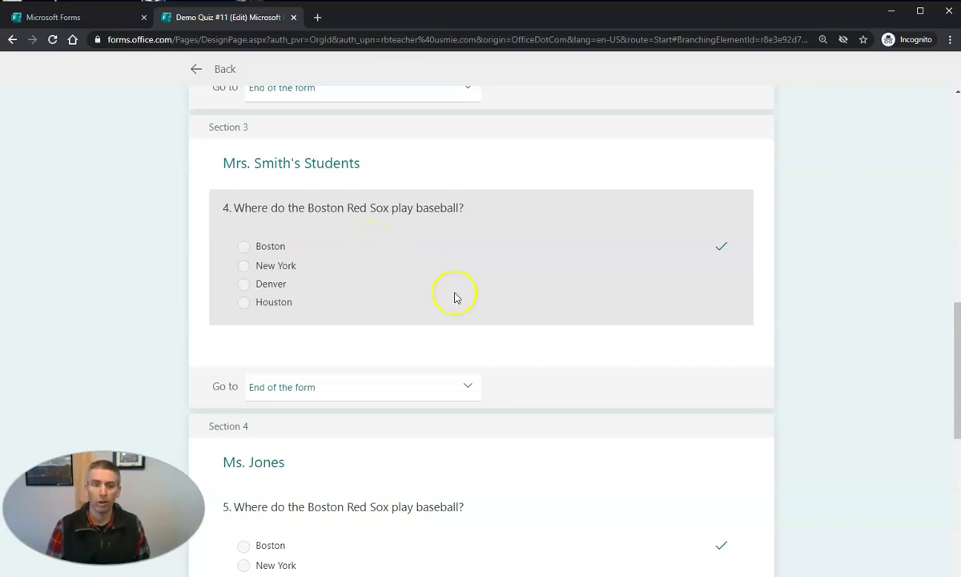
pyautogui.scroll(-3, 452, 314)
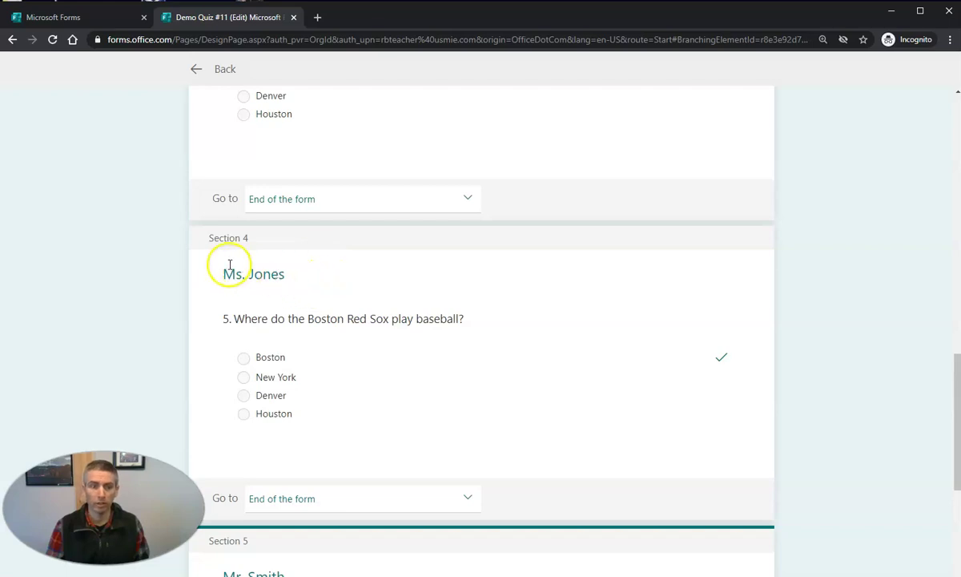
pyautogui.scroll(-3, 293, 352)
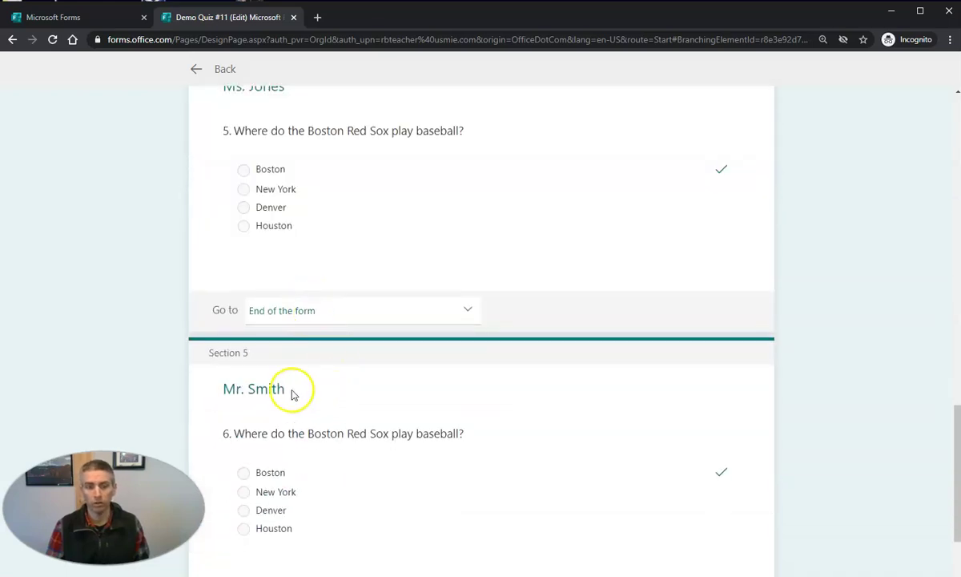
pyautogui.scroll(3, 373, 413)
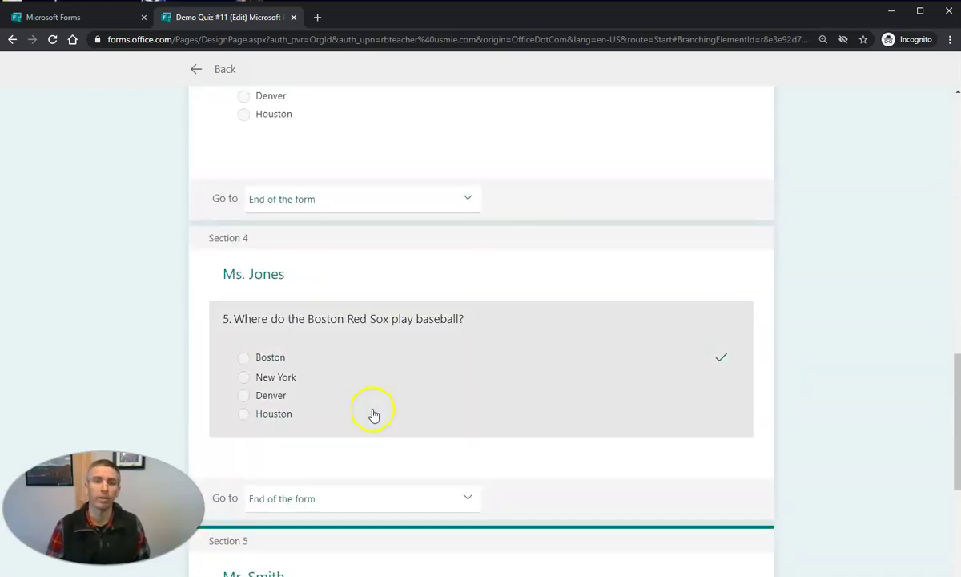
pyautogui.scroll(9, 374, 414)
pyautogui.scroll(6, 397, 414)
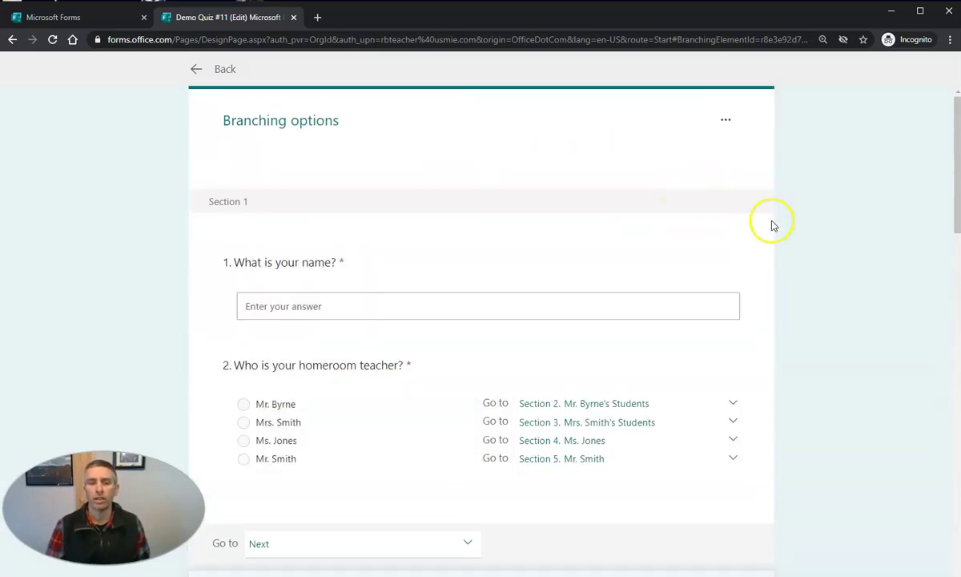
# Step: Preview the quiz, enter a respondent name and pick Mr. Byrne as homeroom teacher
pyautogui.click(199, 71)
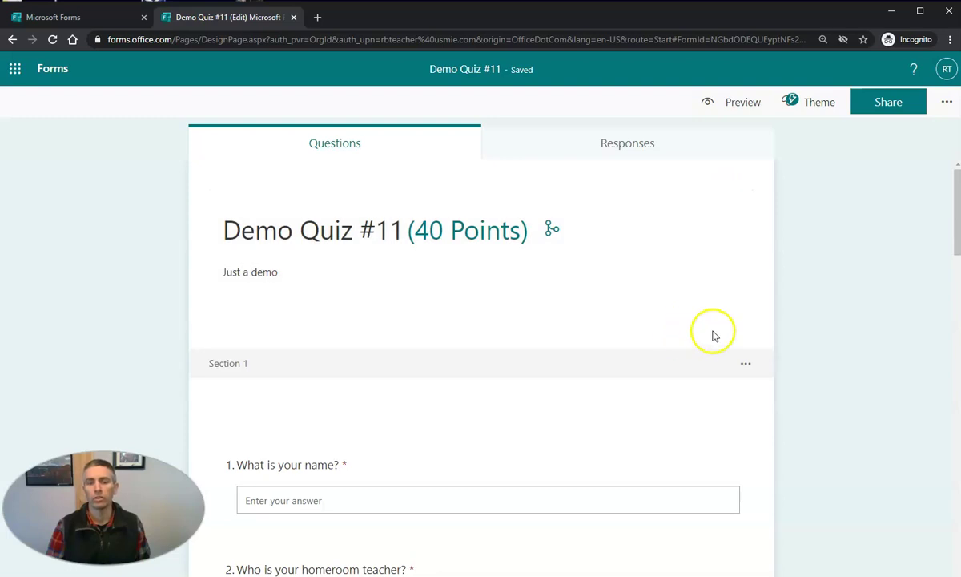
pyautogui.click(744, 104)
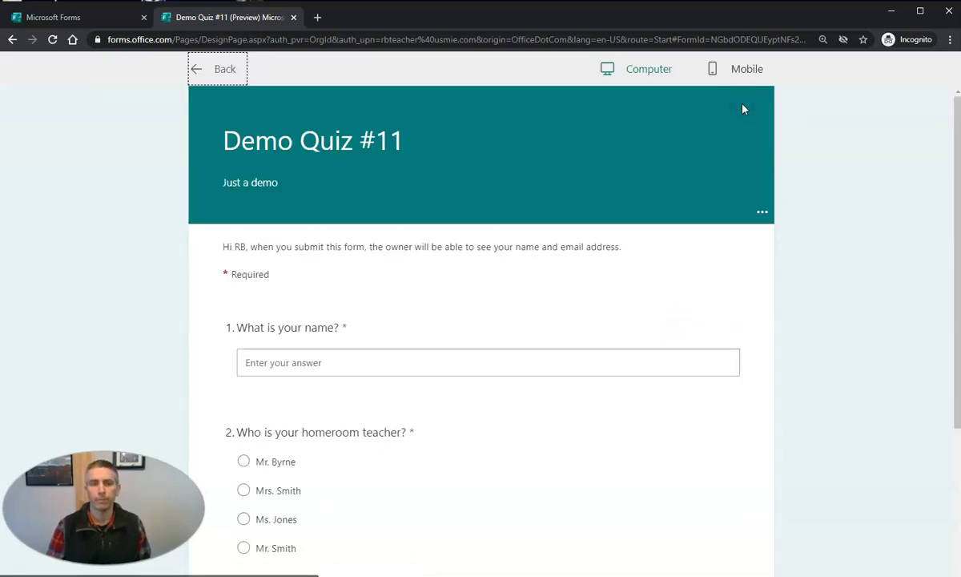
pyautogui.scroll(-3, 405, 312)
pyautogui.click(369, 168)
pyautogui.write('Bob')
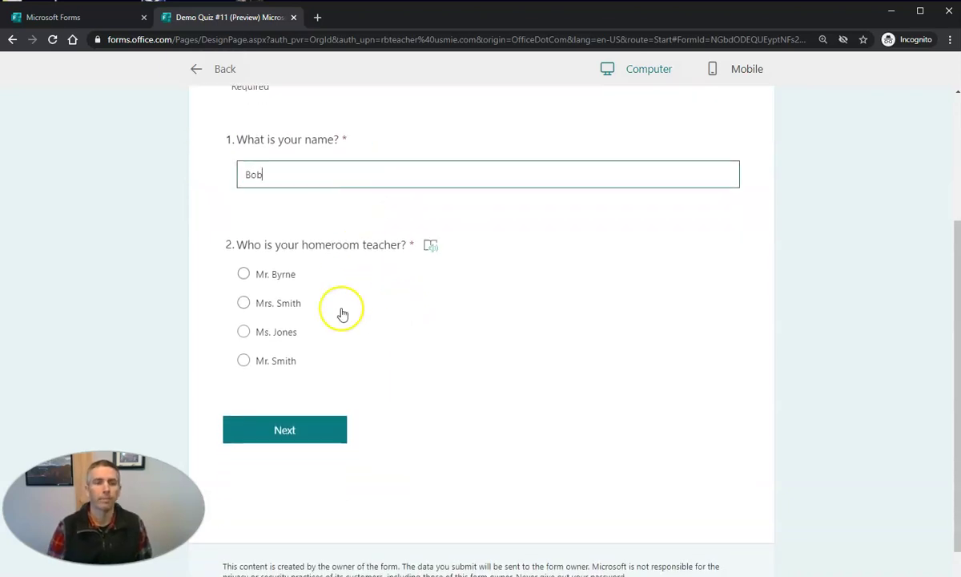
pyautogui.click(244, 275)
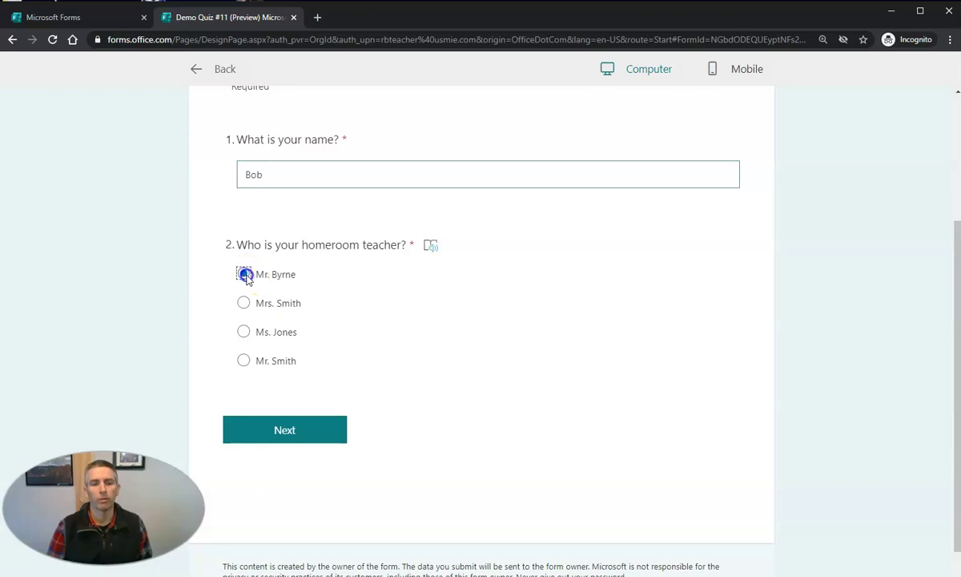
# Step: Answer Boston in Mr. Byrne's section, submit, and view the 10/10 result
pyautogui.click(296, 430)
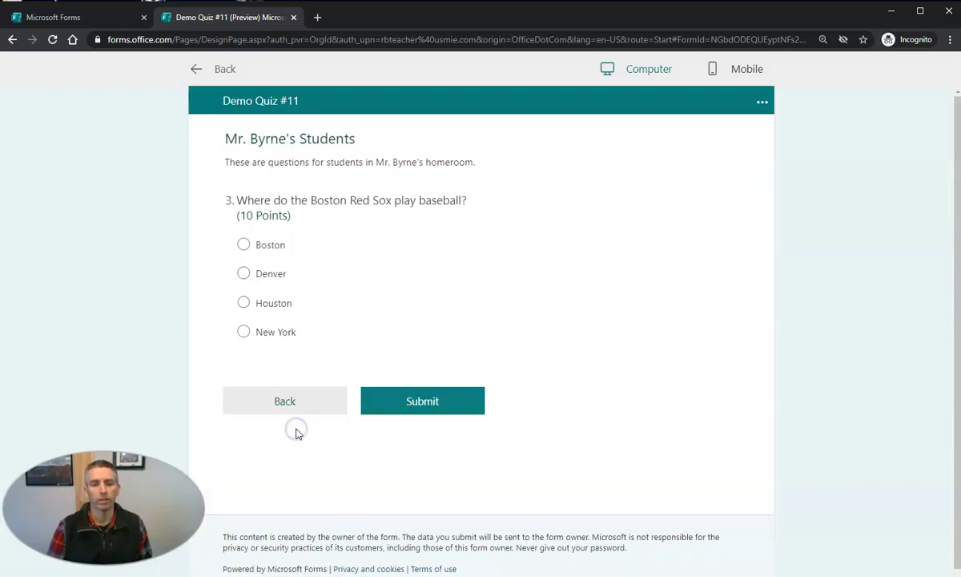
pyautogui.click(244, 244)
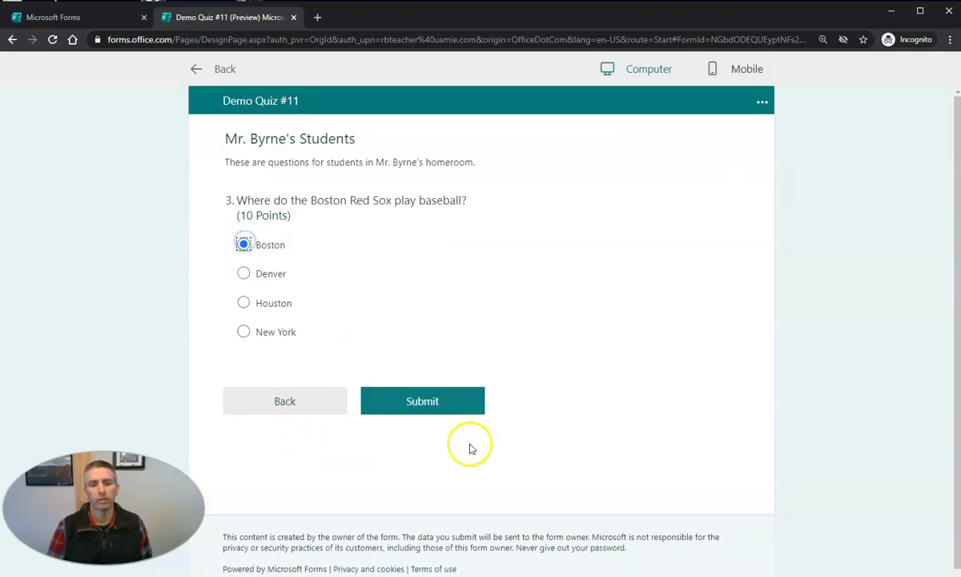
pyautogui.click(429, 400)
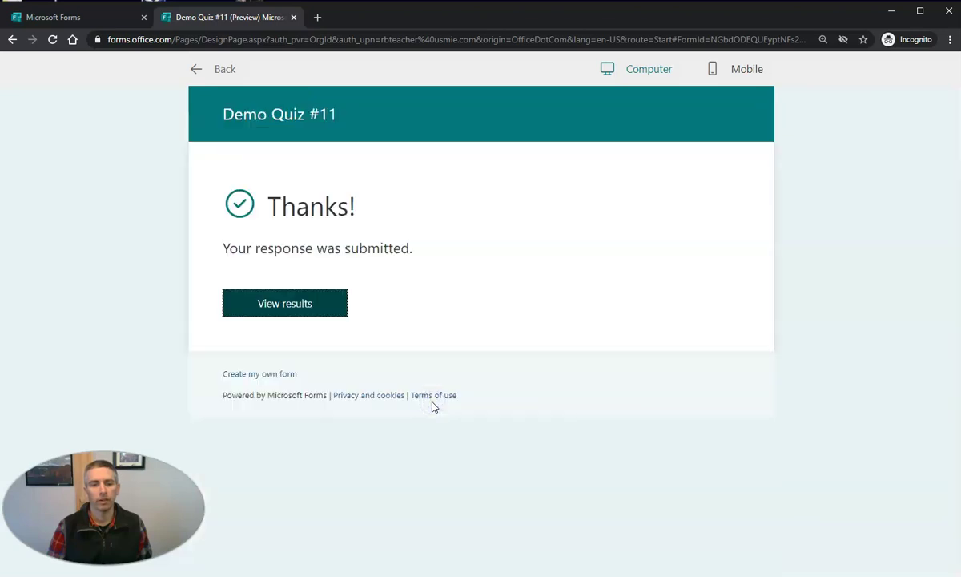
pyautogui.click(280, 305)
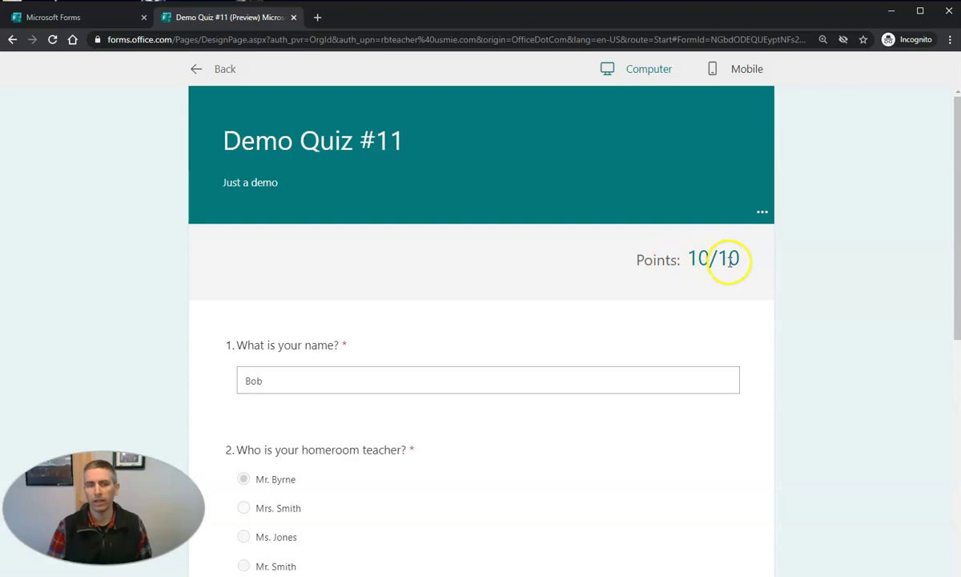
# Step: Start a new preview, enter a respondent name and choose Ms. Jones as homeroom teacher
pyautogui.click(207, 73)
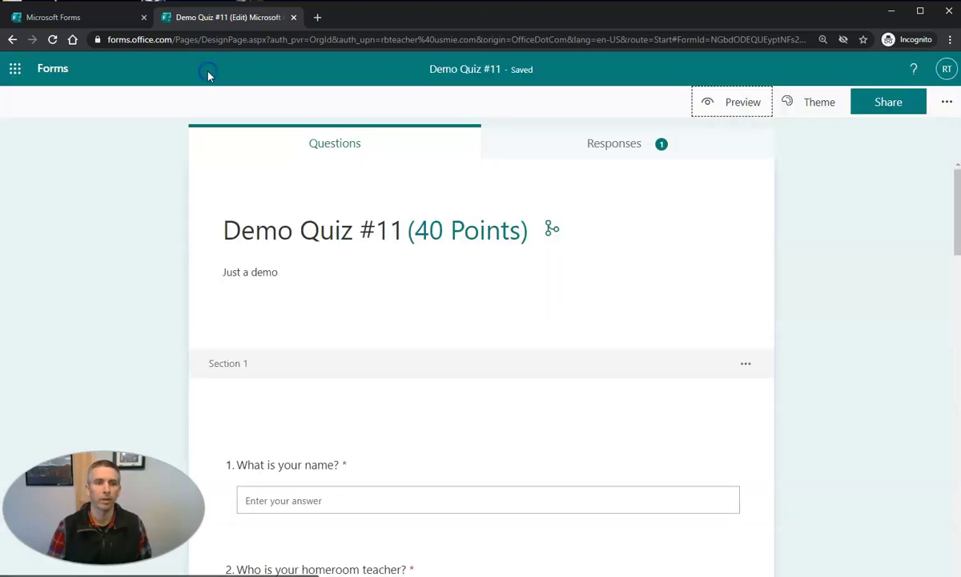
pyautogui.click(739, 110)
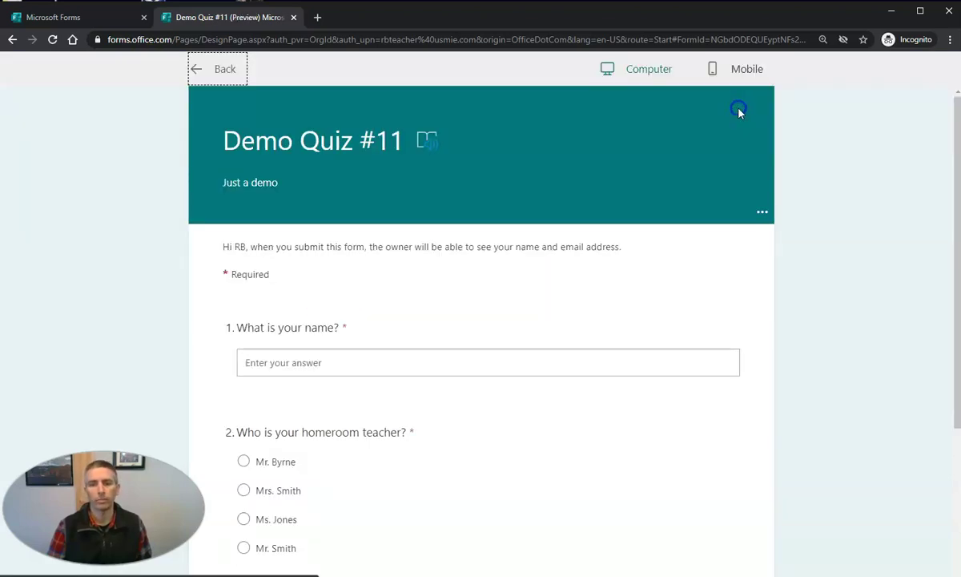
pyautogui.scroll(-3, 348, 331)
pyautogui.click(378, 181)
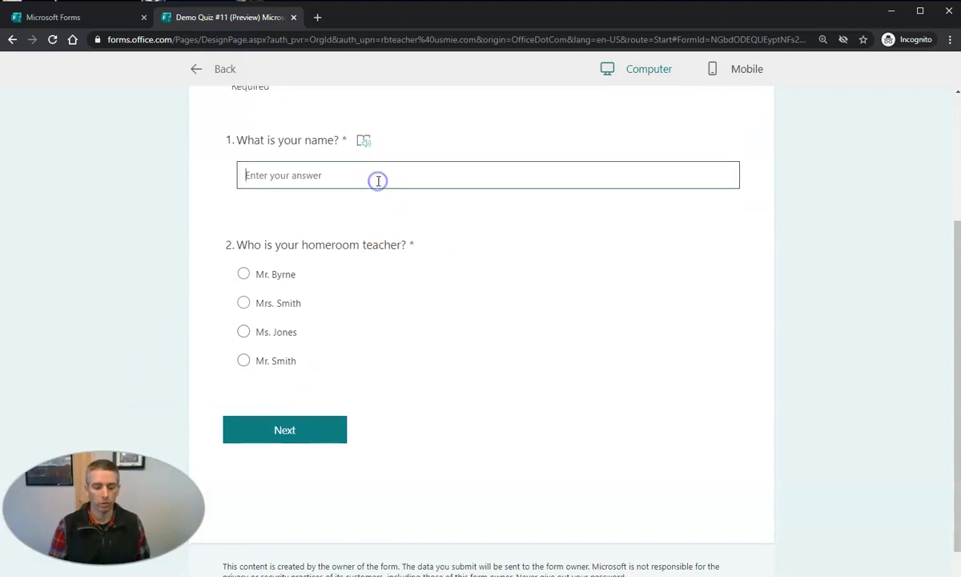
pyautogui.write('Sally')
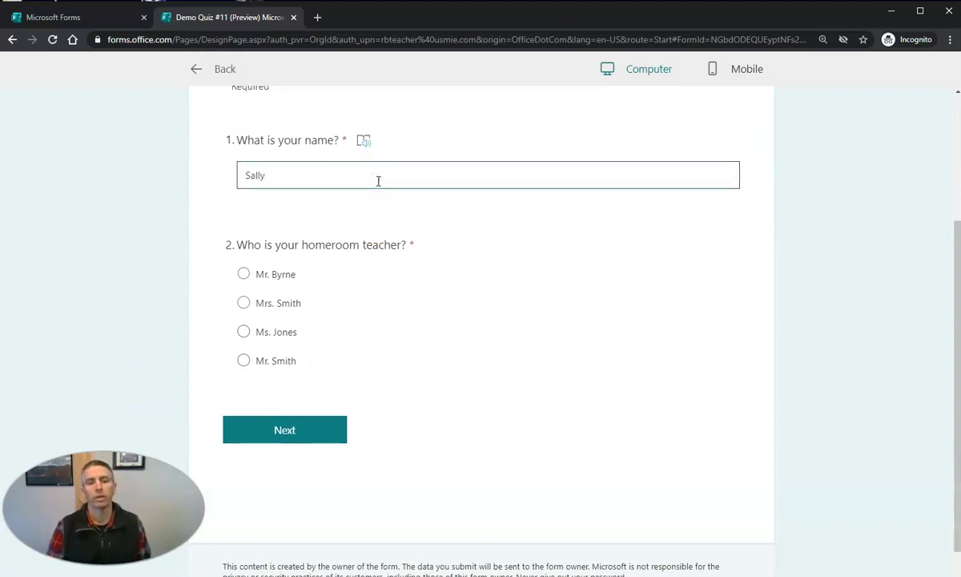
pyautogui.click(245, 334)
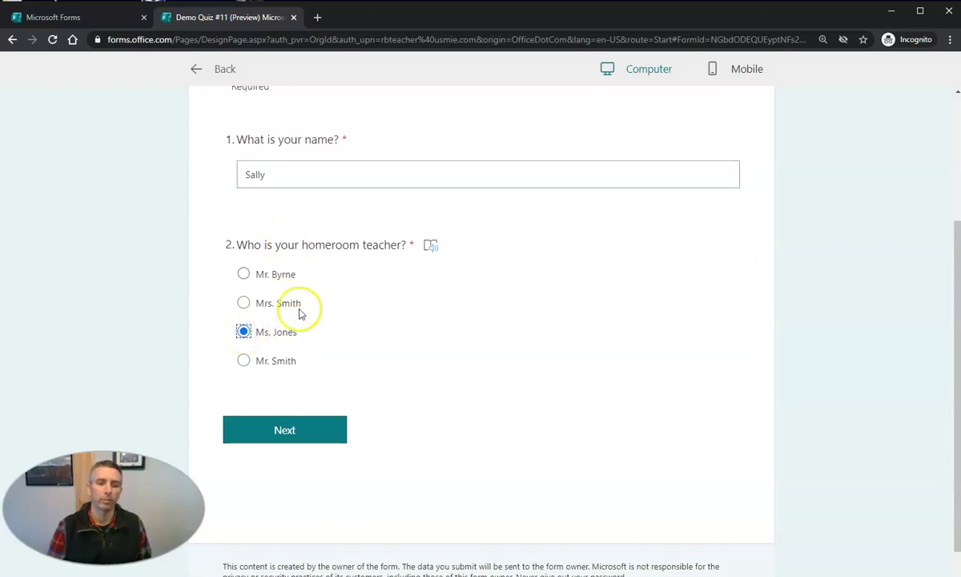
# Step: Try submitting Denver in Ms. Jones's section, get the one-response refusal, and go back
pyautogui.click(298, 432)
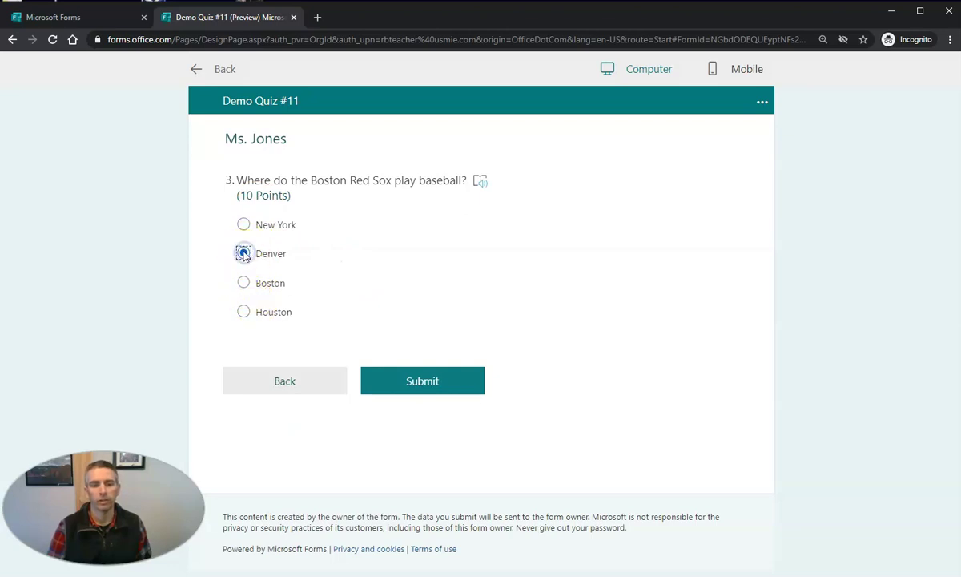
pyautogui.click(422, 381)
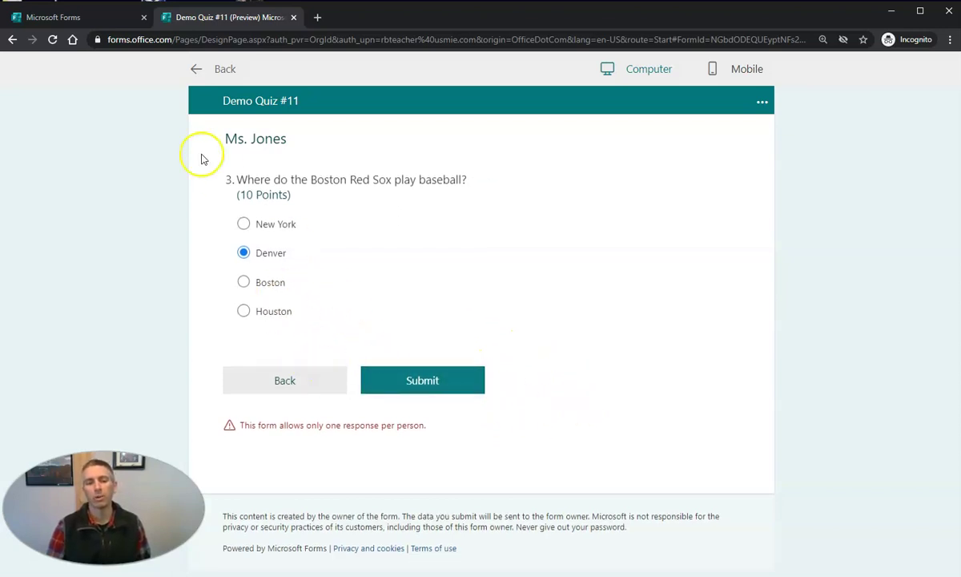
pyautogui.click(196, 70)
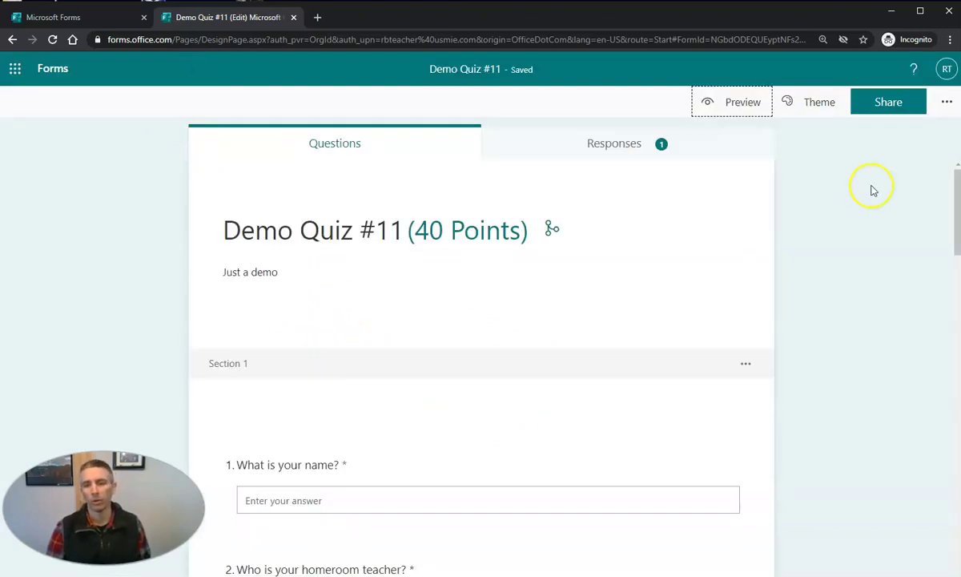
# Step: Turn off One response per person in the form's Settings
pyautogui.click(944, 109)
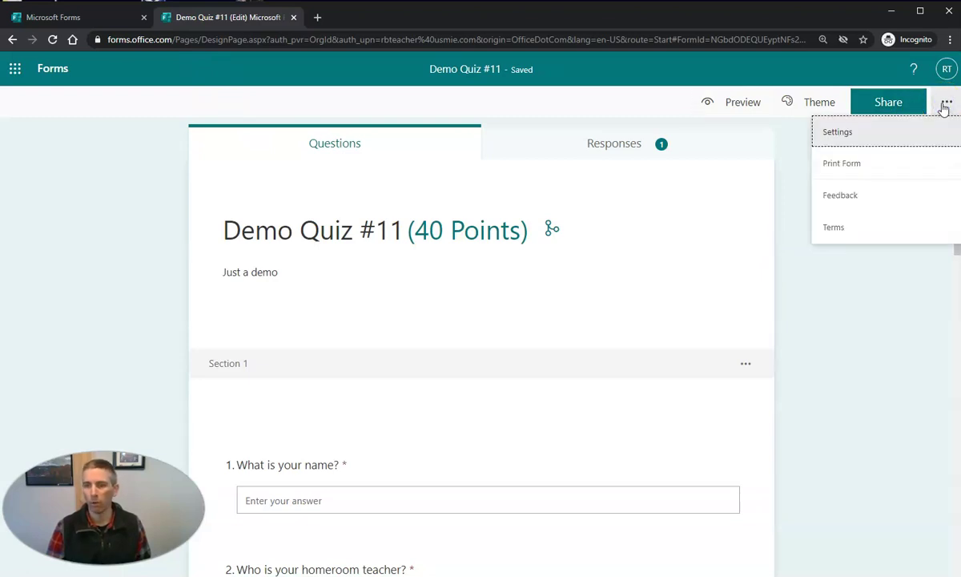
pyautogui.click(850, 132)
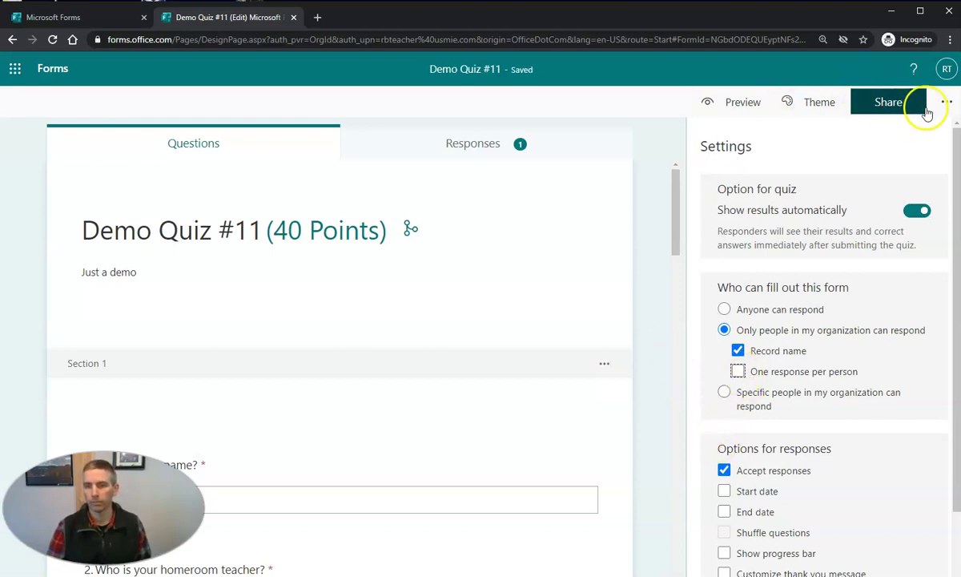
pyautogui.click(655, 302)
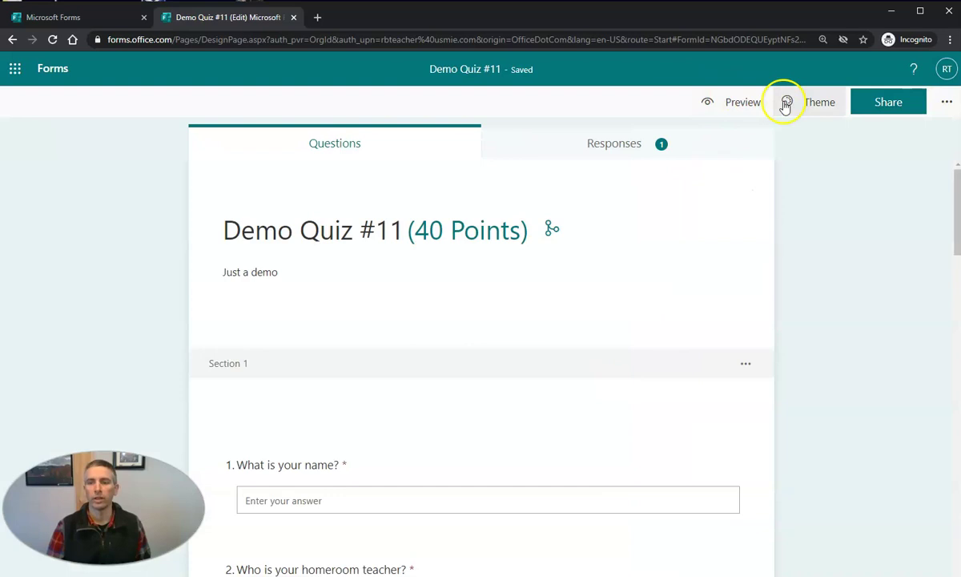
# Step: Preview the quiz again, enter a respondent name and choose Ms. Jones as homeroom teacher
pyautogui.click(741, 109)
pyautogui.scroll(-3, 306, 316)
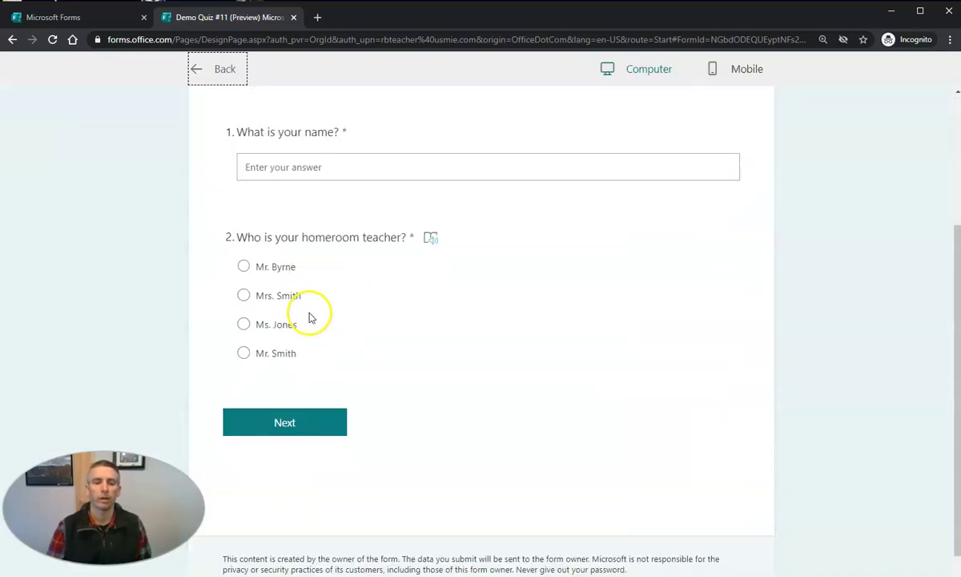
pyautogui.click(344, 141)
pyautogui.write('Sally')
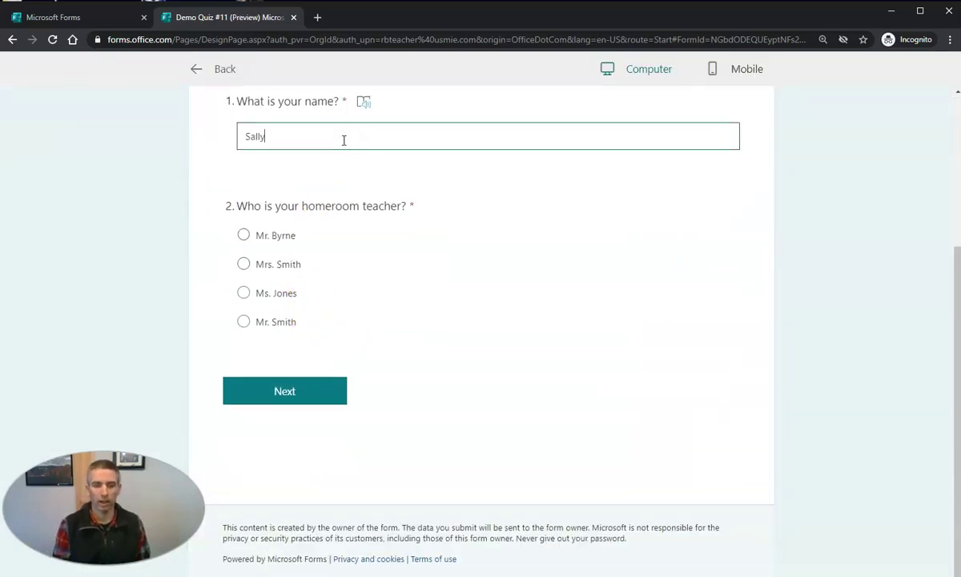
pyautogui.click(244, 293)
# Step: Answer Denver in Ms. Jones's section, submit, and view the 0/10 result
pyautogui.click(287, 391)
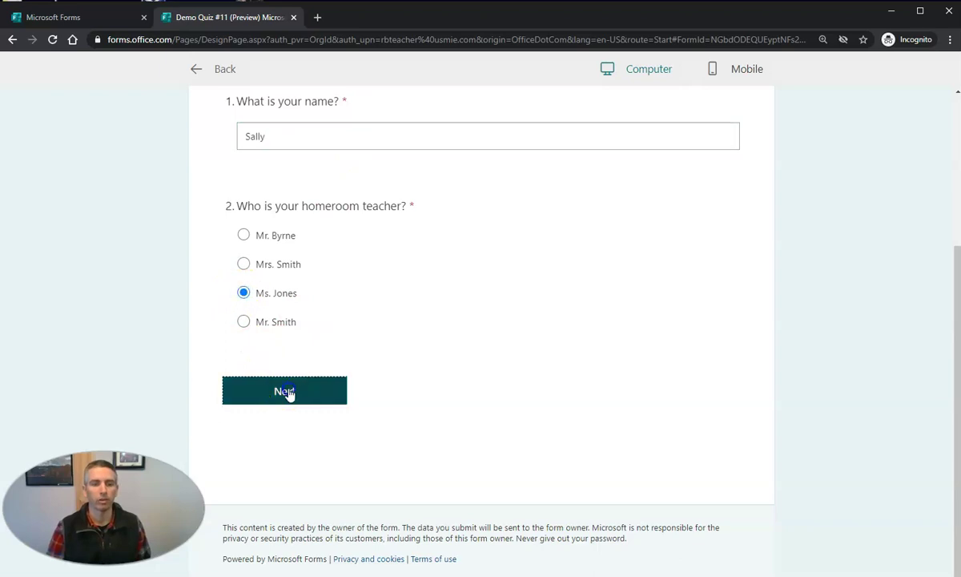
pyautogui.click(245, 255)
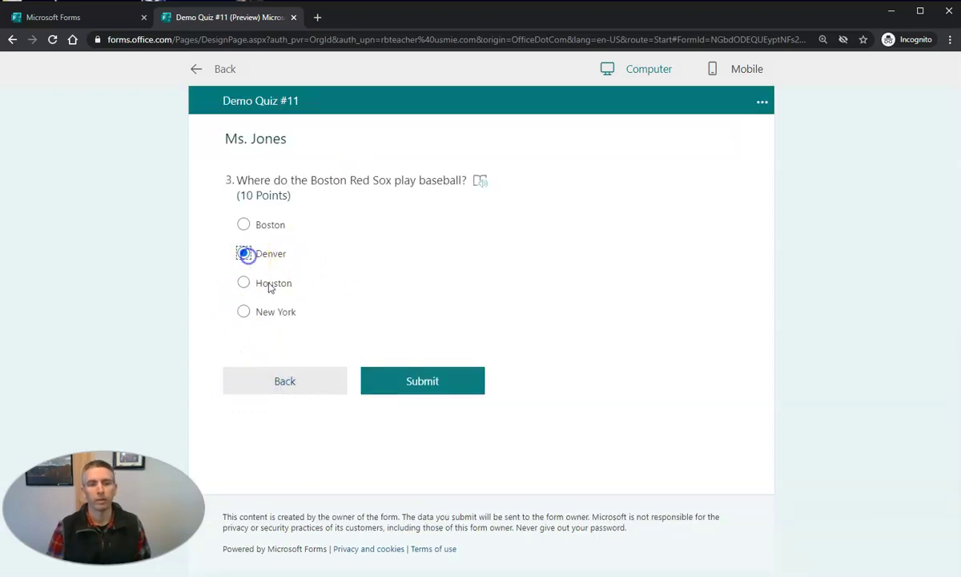
pyautogui.click(440, 383)
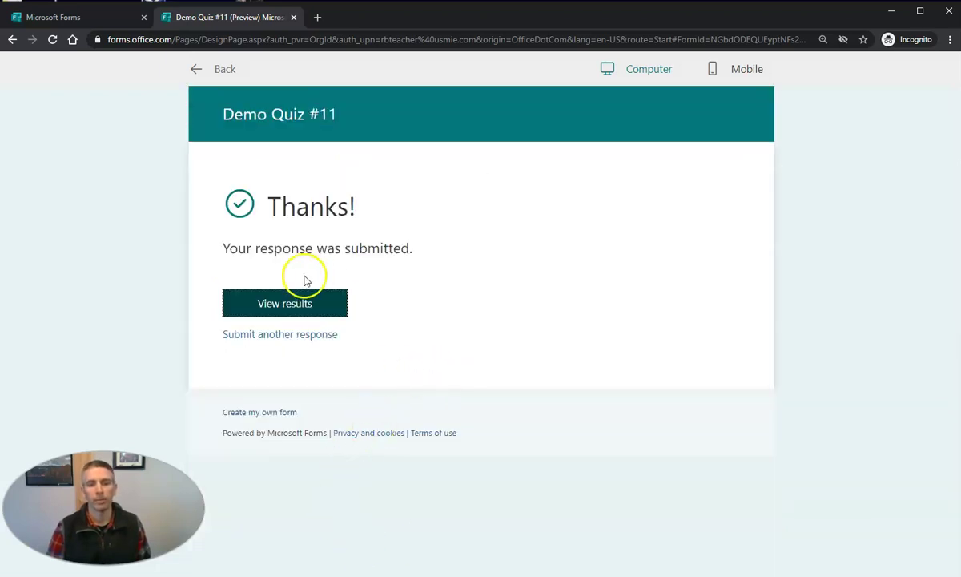
pyautogui.click(289, 305)
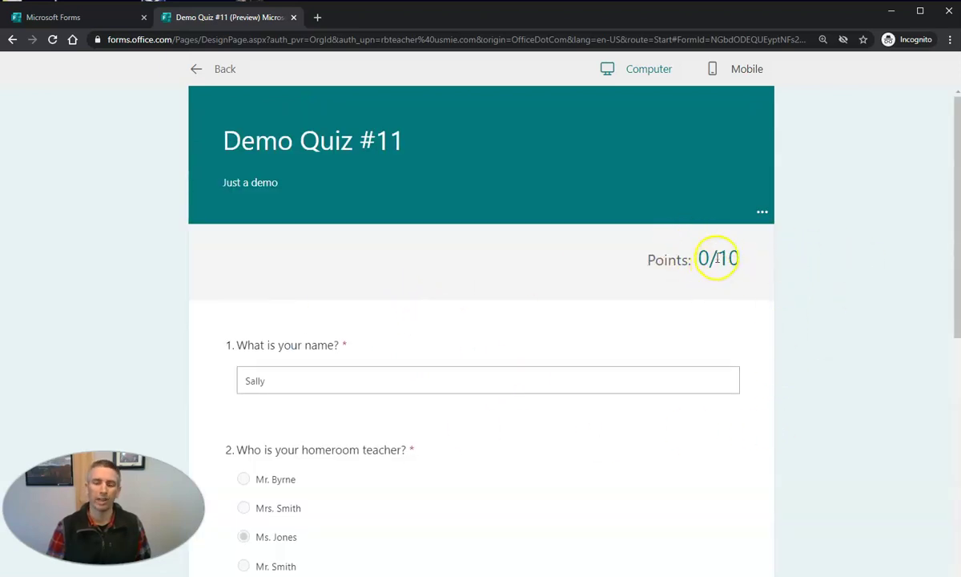
pyautogui.scroll(-2, 674, 358)
pyautogui.scroll(2, 664, 388)
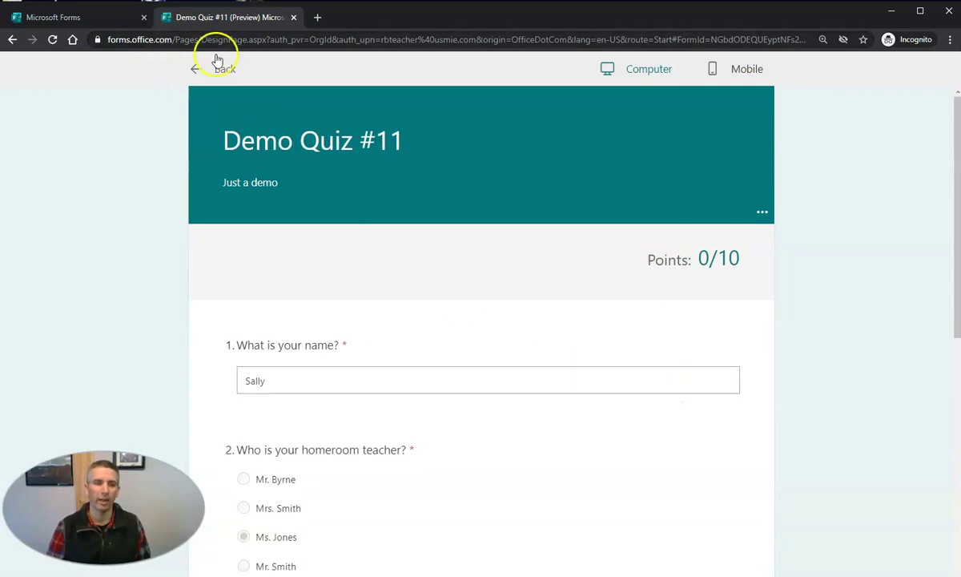
# Step: Go back to the Demo Quiz #11 editor, now showing 2 responses
pyautogui.click(213, 72)
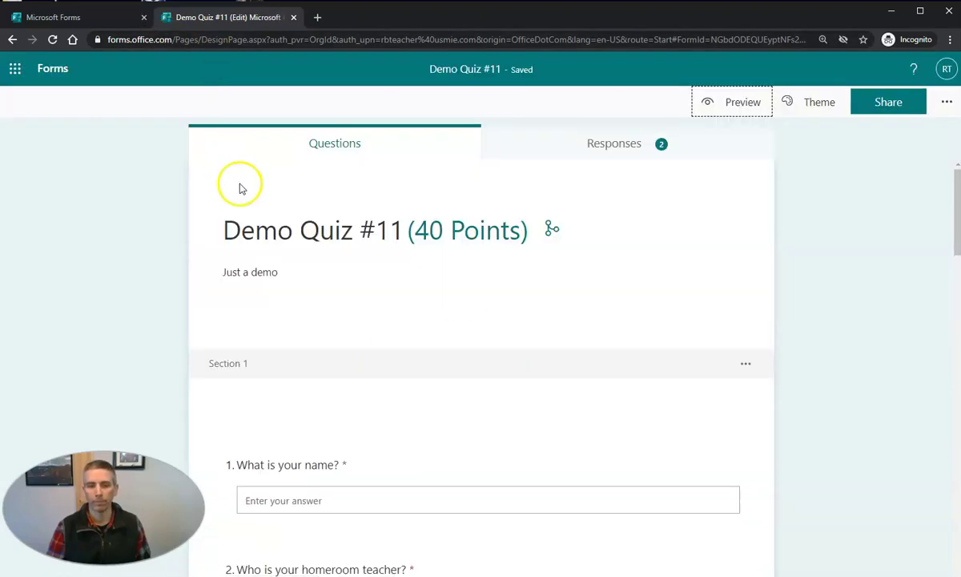